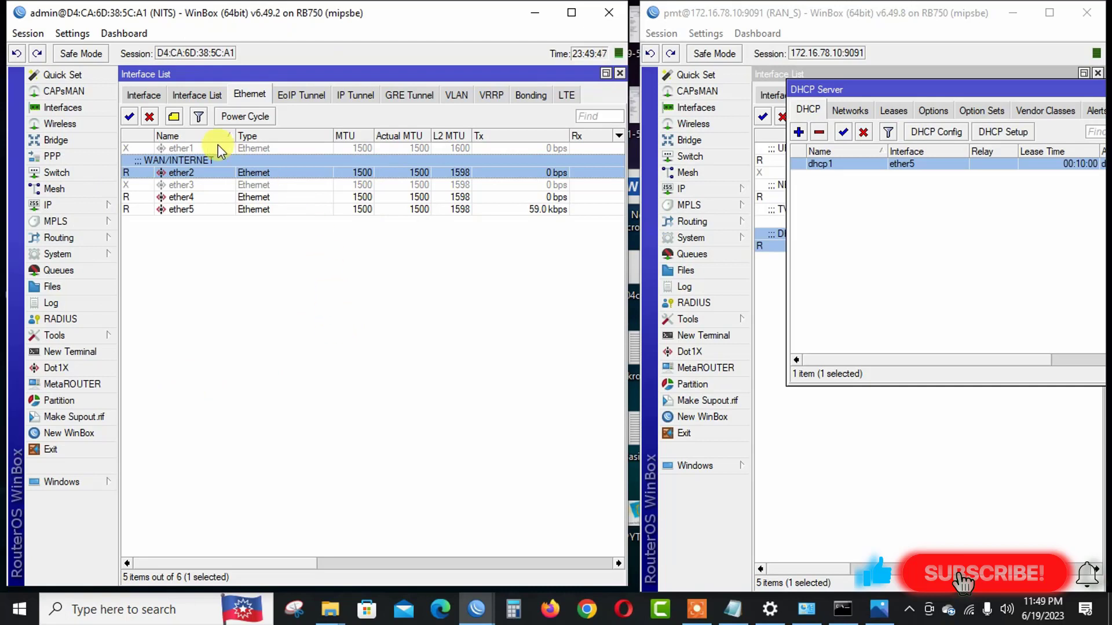
pyautogui.click(114, 214)
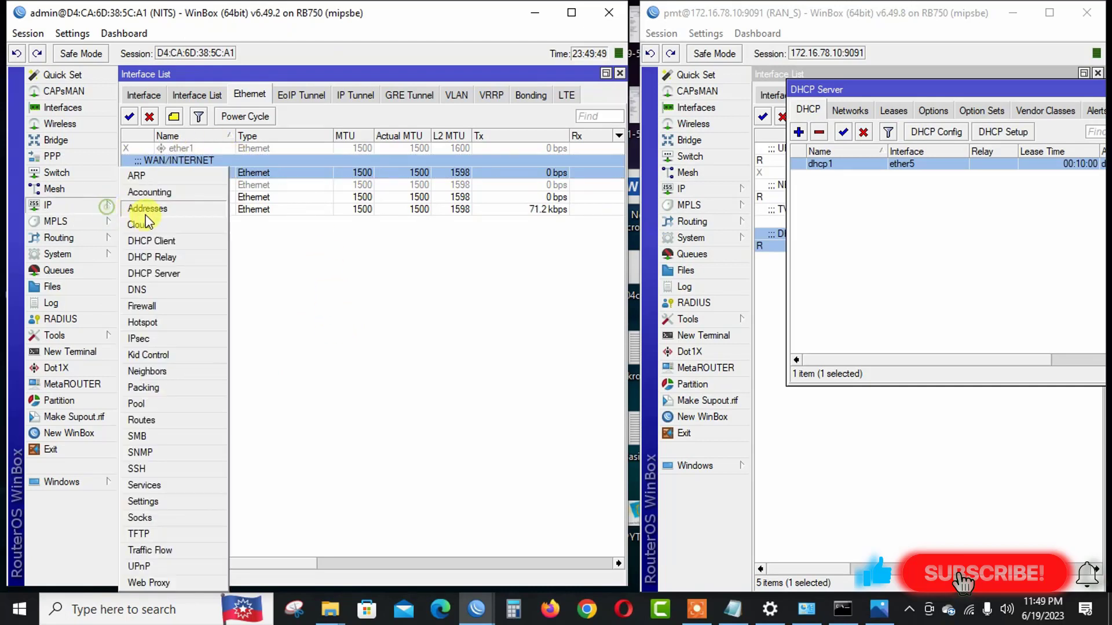
pyautogui.click(155, 213)
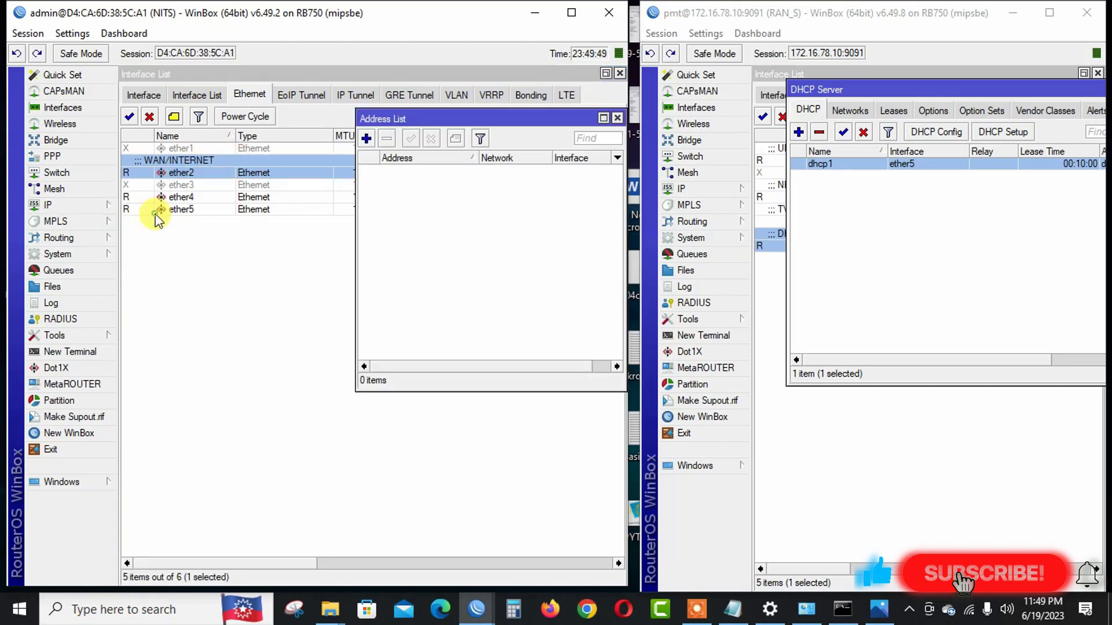
pyautogui.click(90, 207)
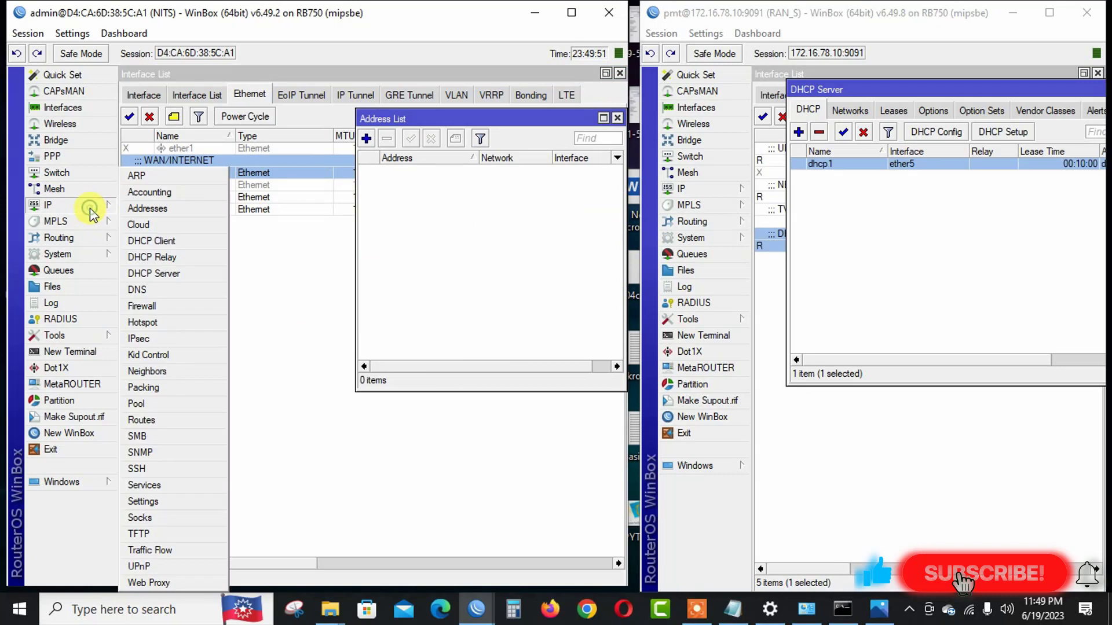
pyautogui.click(154, 420)
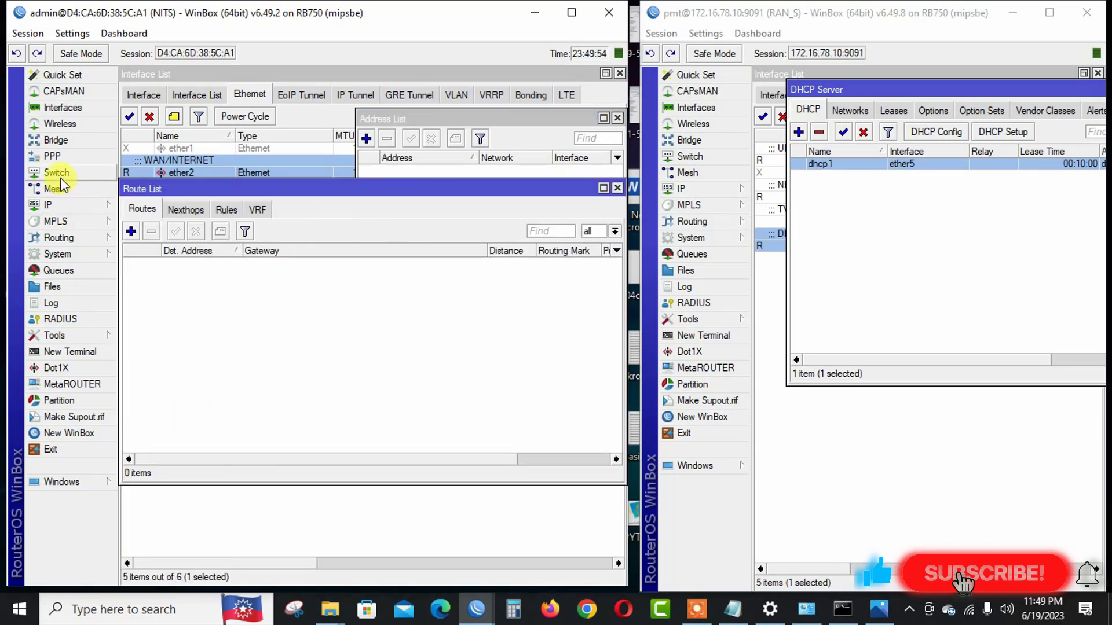
pyautogui.click(110, 205)
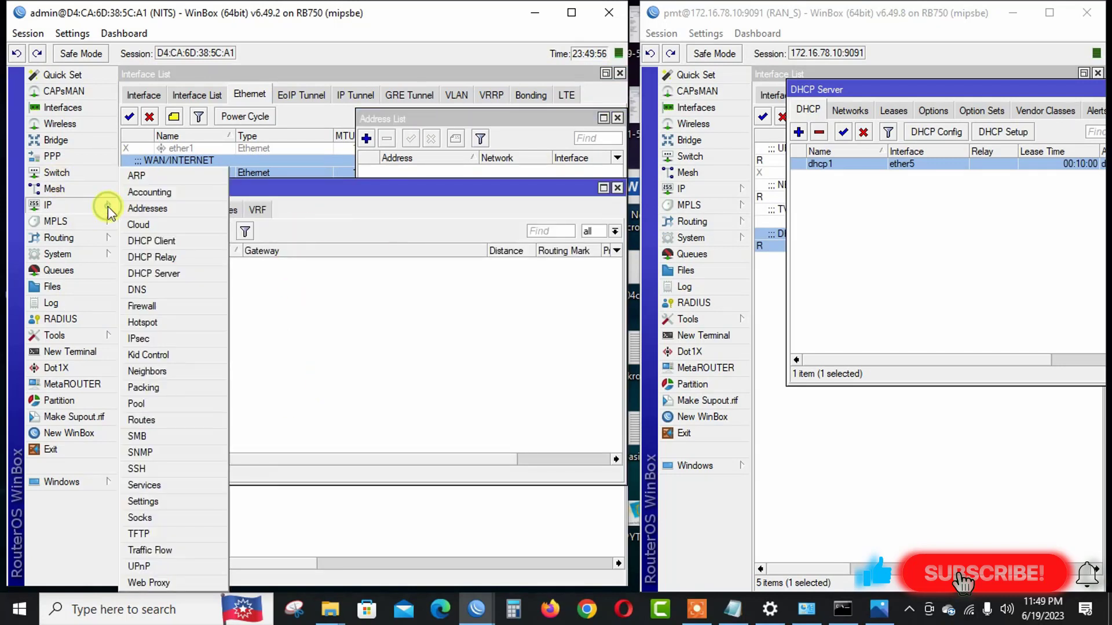
pyautogui.click(617, 187)
pyautogui.click(618, 188)
pyautogui.click(617, 117)
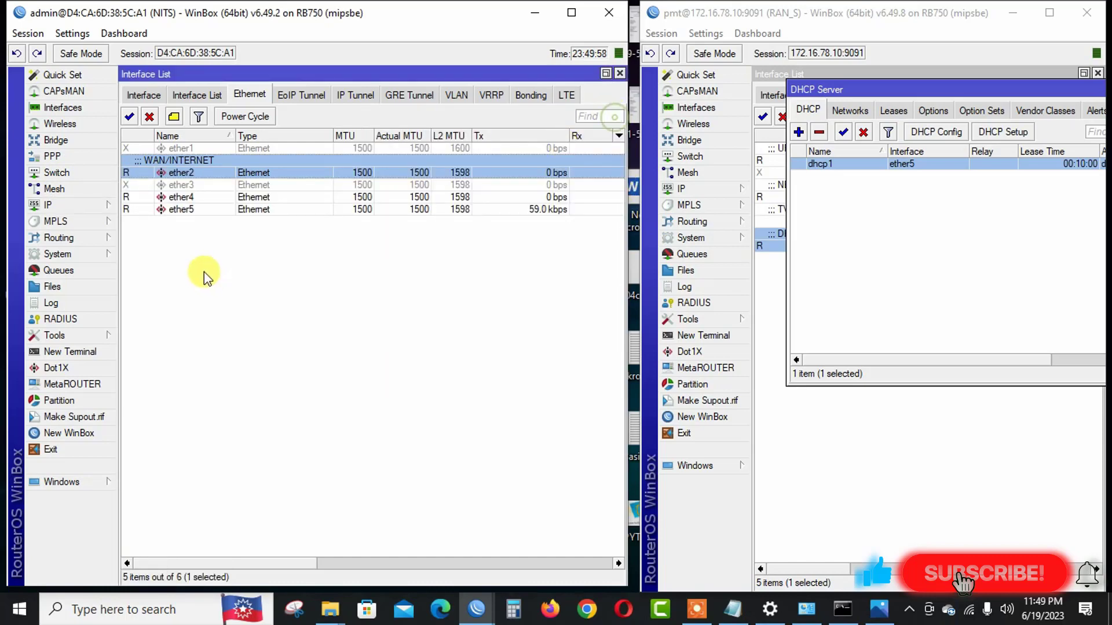
pyautogui.click(66, 354)
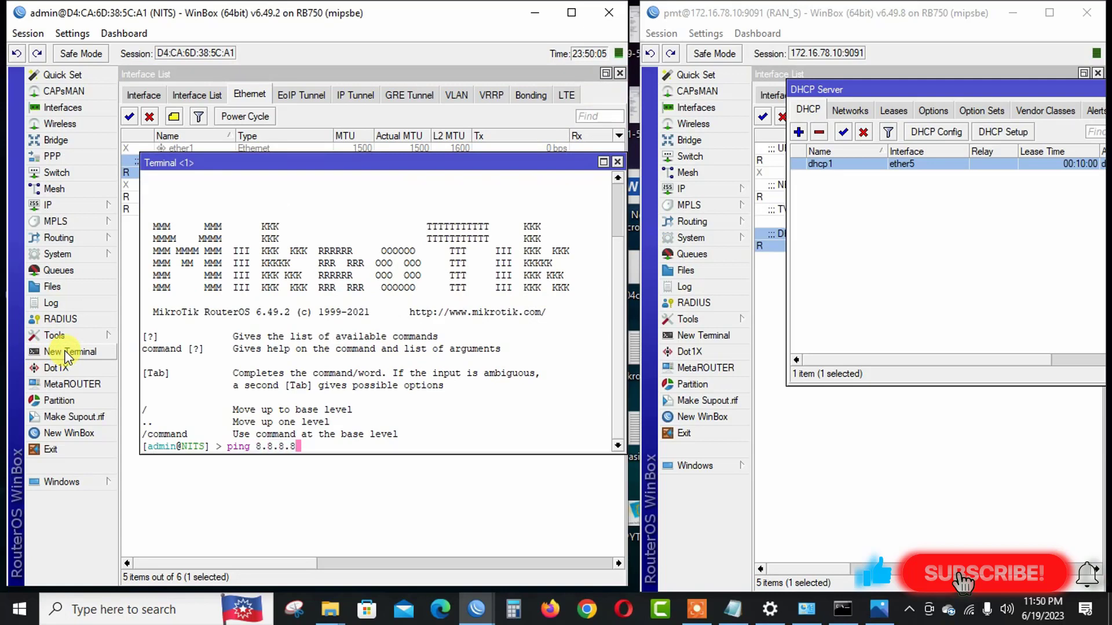
pyautogui.write('ping 8.8.8.8')
pyautogui.press('Return')
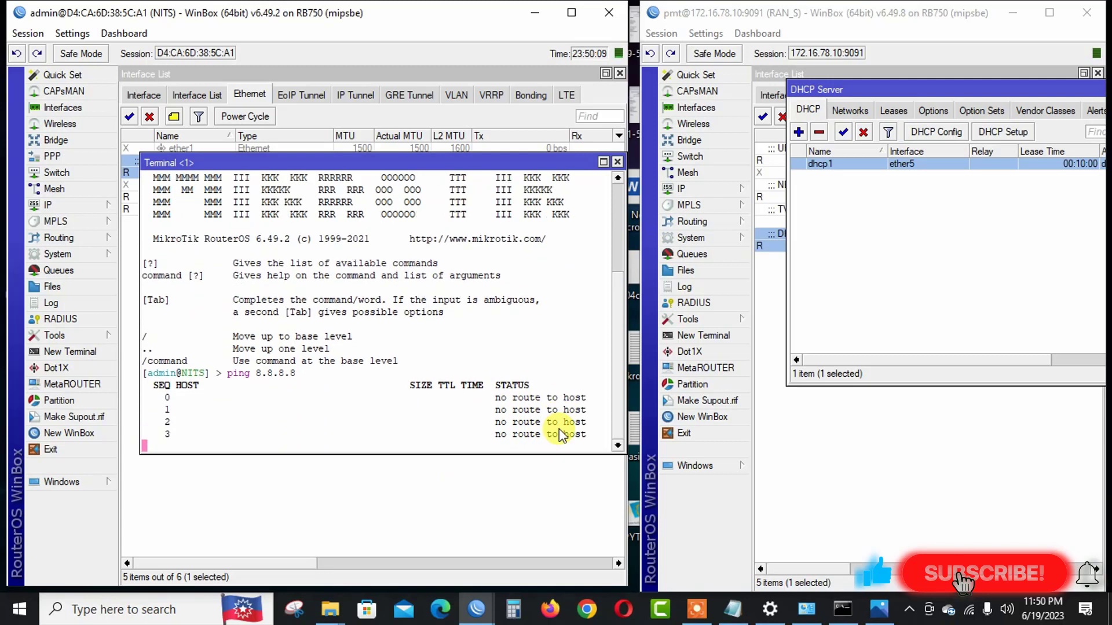
pyautogui.click(618, 162)
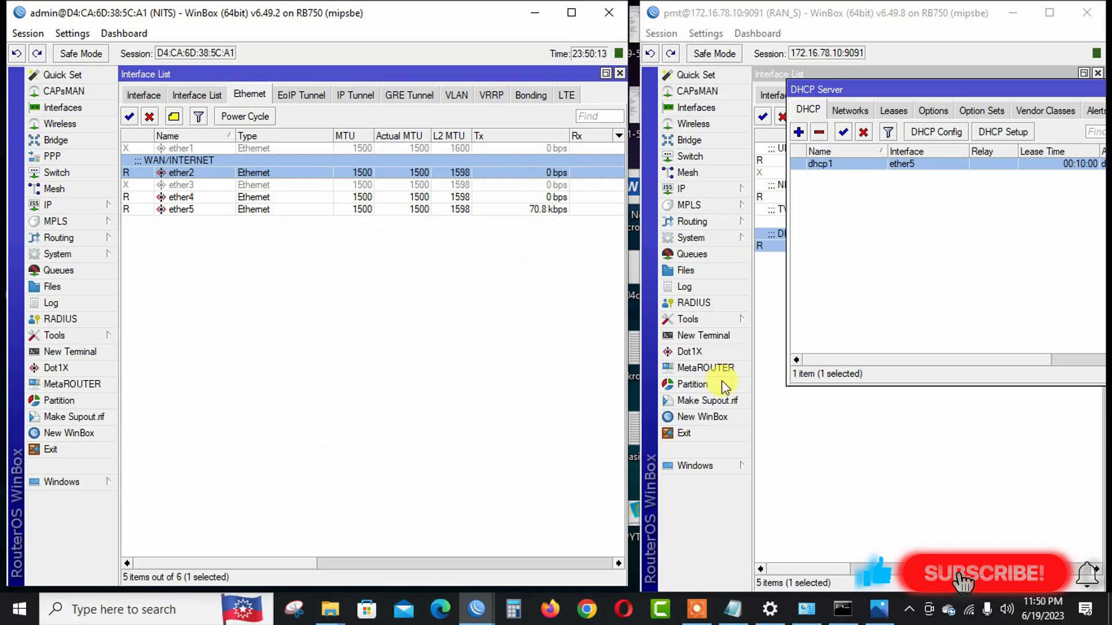
# Close the second router's WinBox session and maximize the first router's window.
pyautogui.rightClick(942, 15)
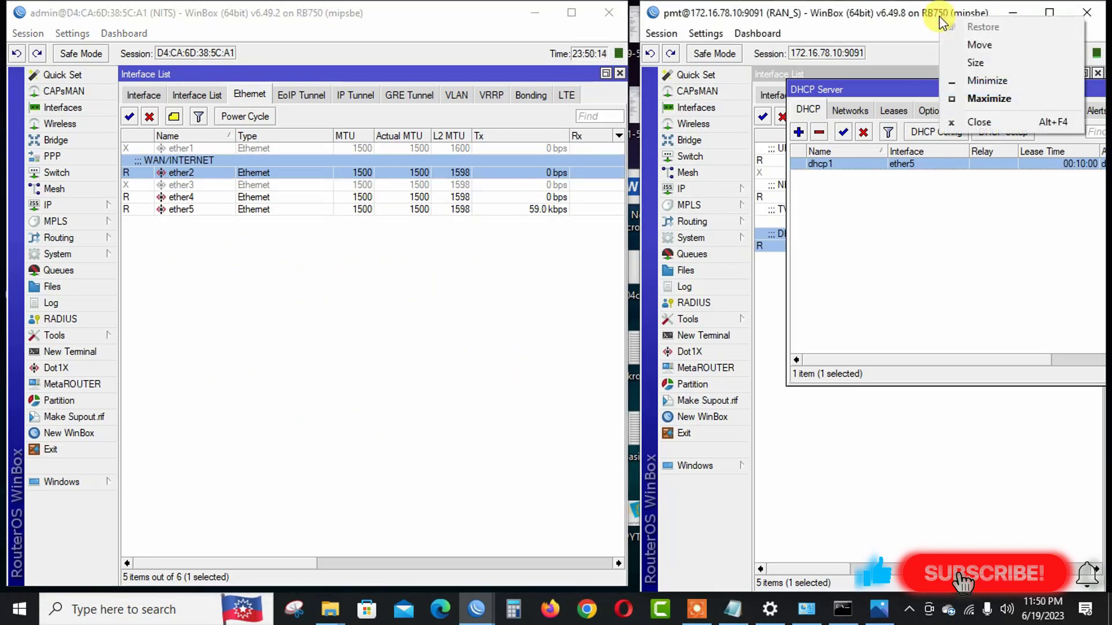
pyautogui.click(978, 125)
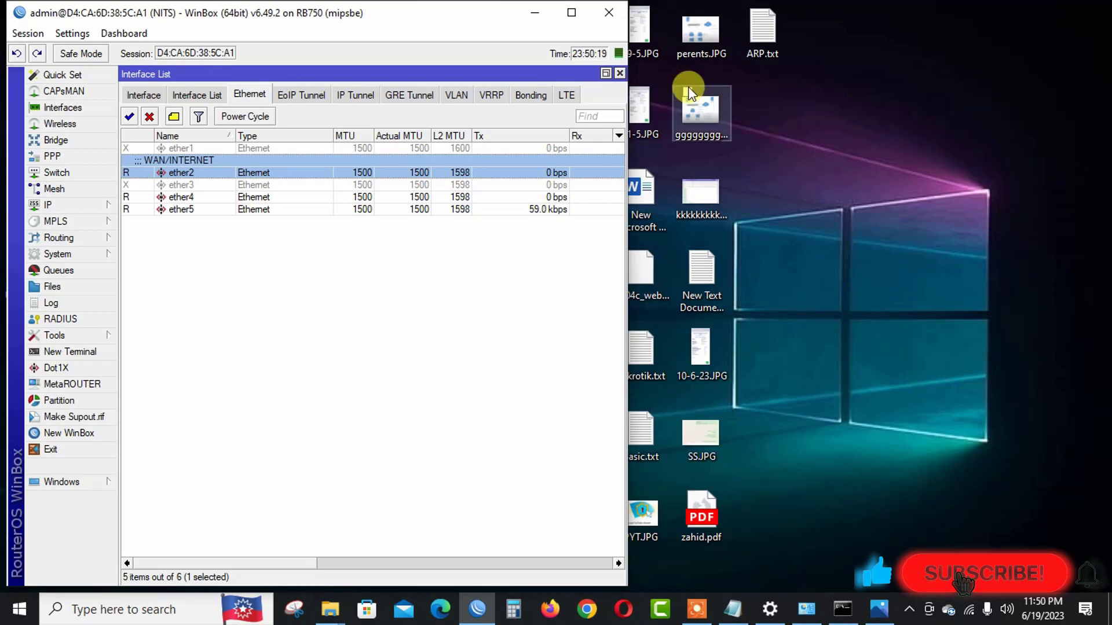
pyautogui.click(557, 13)
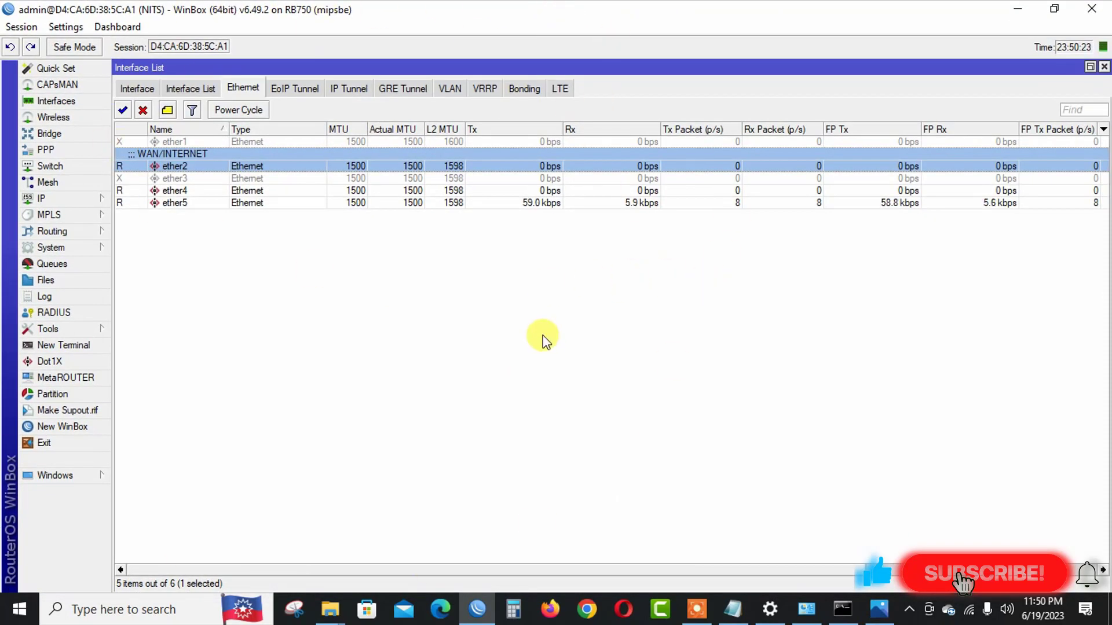
# Bring up the empty IP > DHCP Client list and begin a new client entry.
pyautogui.click(94, 201)
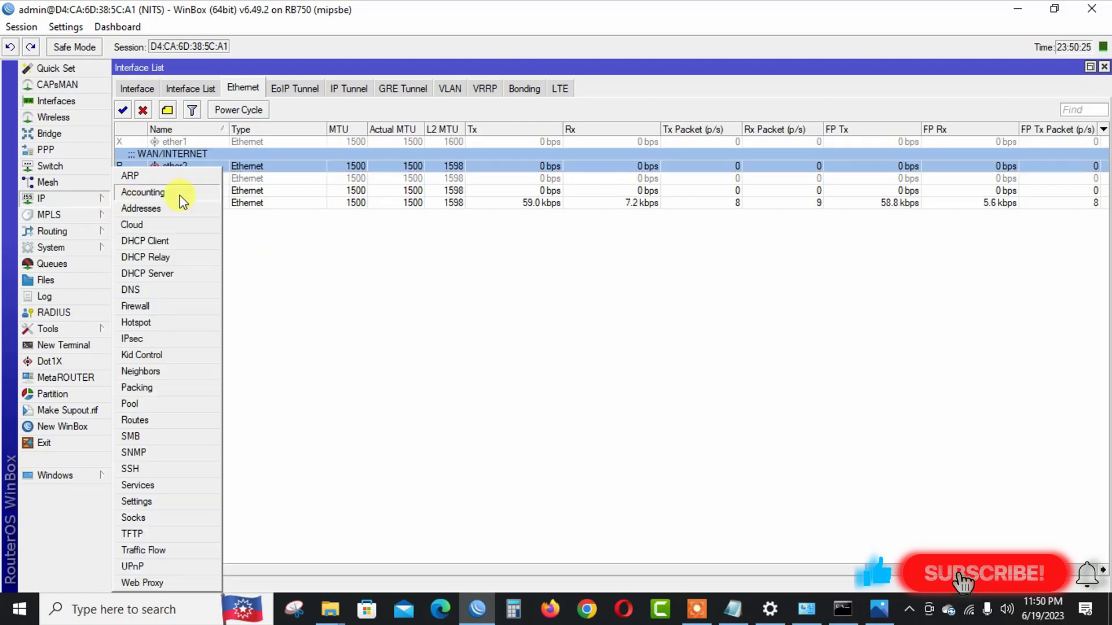
pyautogui.click(173, 242)
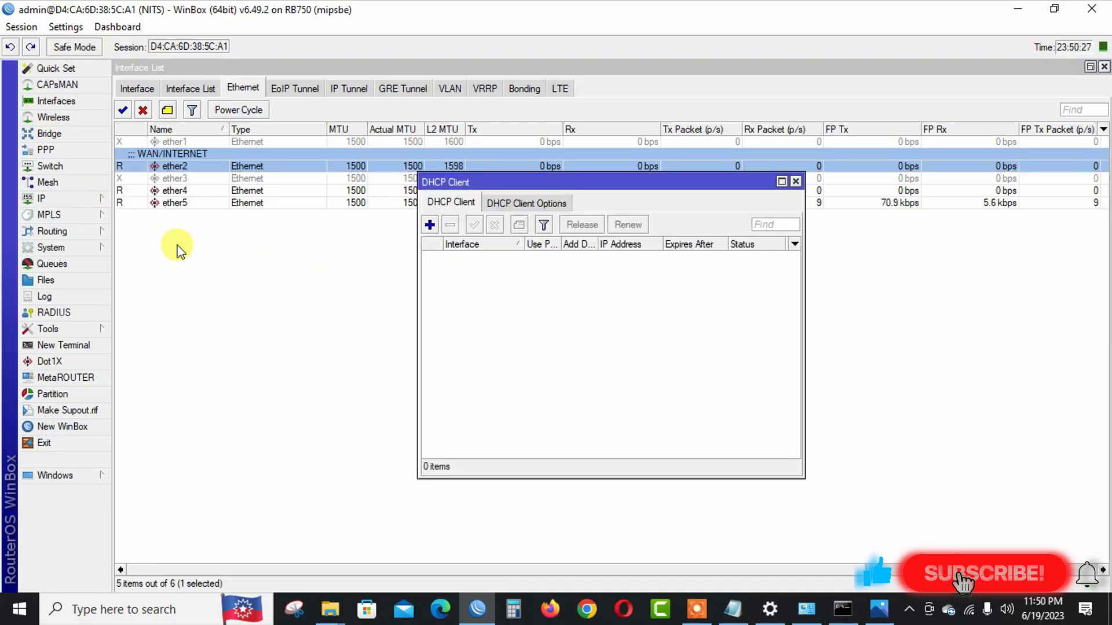
pyautogui.click(431, 224)
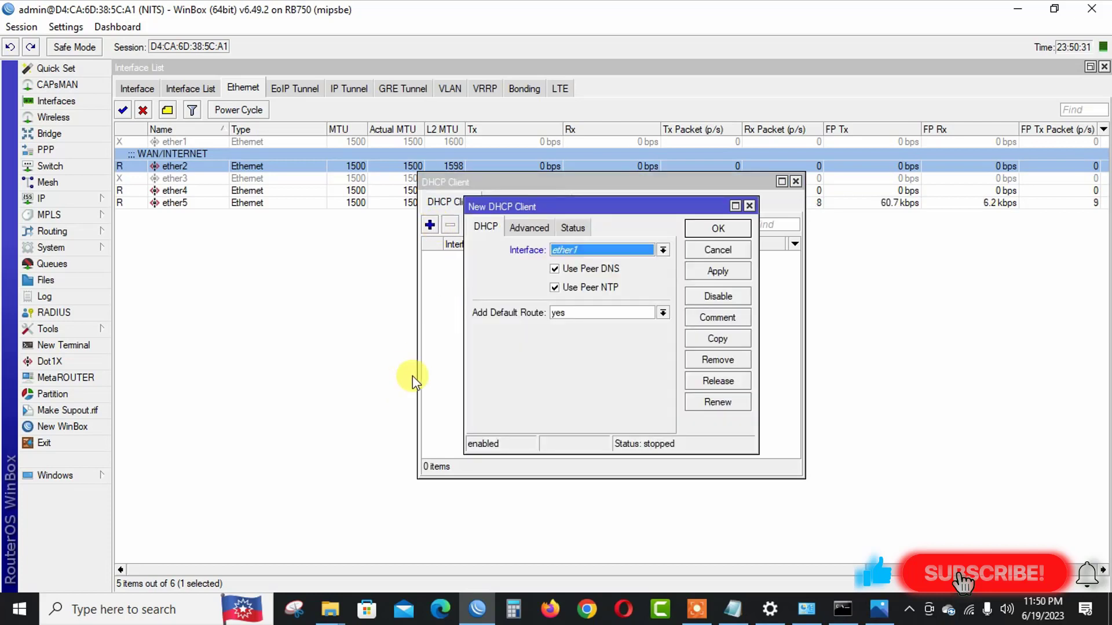
# Set the new DHCP client to run on ether2 with Use Peer DNS and Use Peer NTP unchecked.
pyautogui.click(556, 270)
pyautogui.click(554, 287)
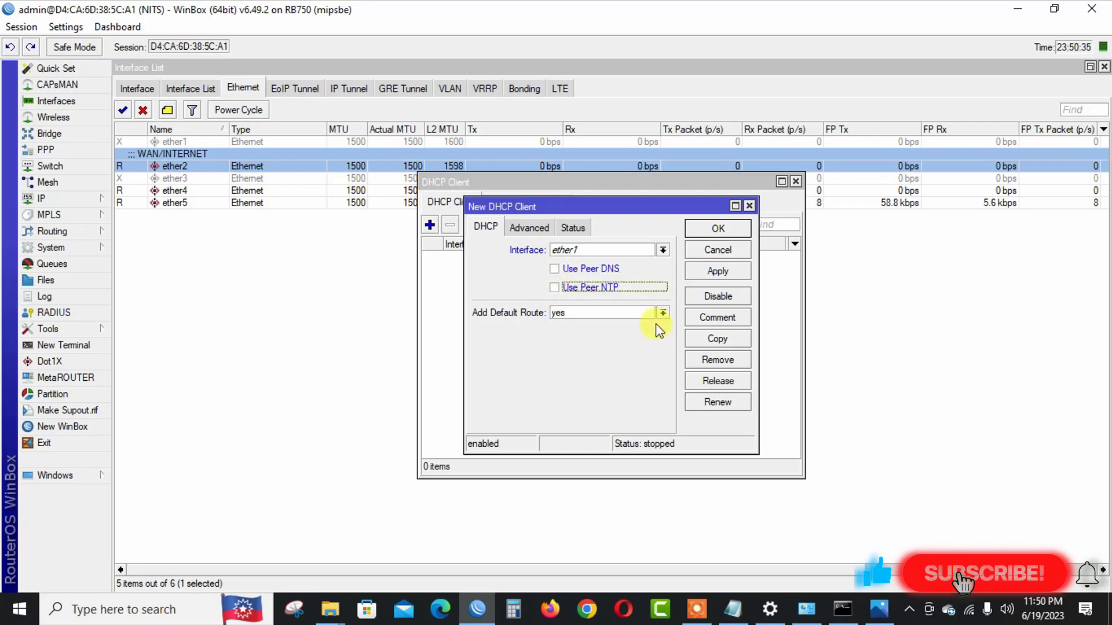
pyautogui.click(597, 246)
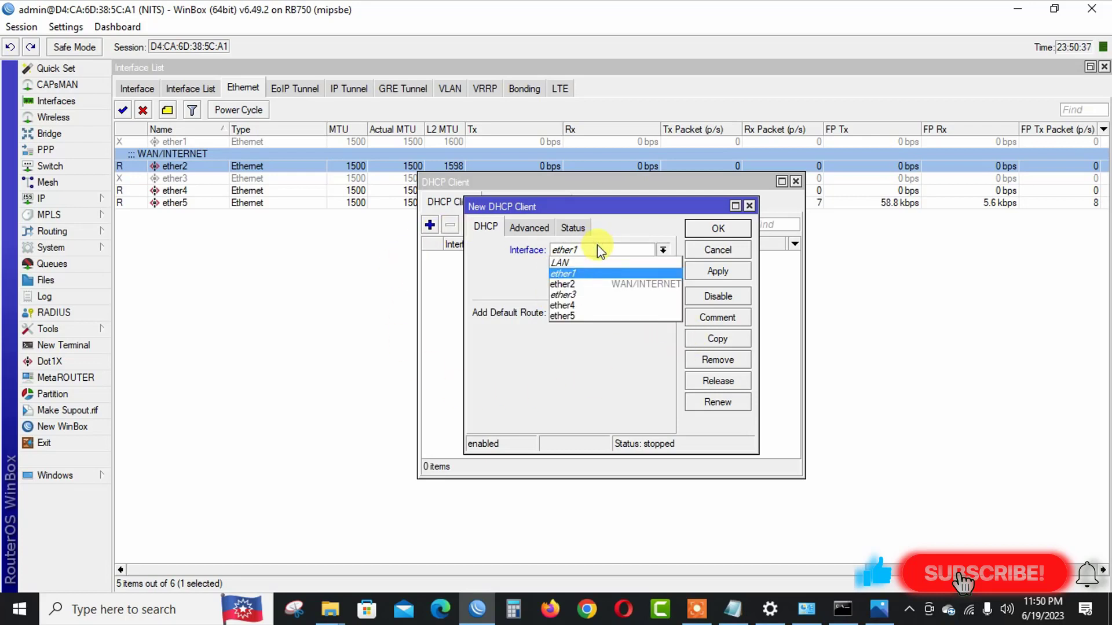
pyautogui.click(591, 284)
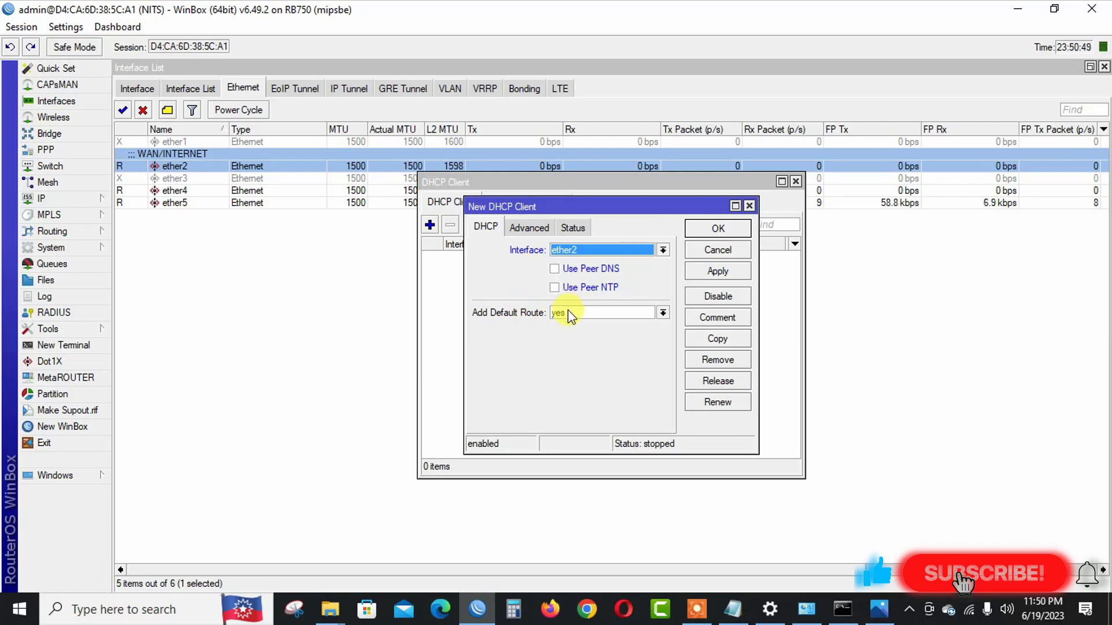
# Check the IP > Routes table twice while the DHCP client is being configured.
pyautogui.click(100, 199)
pyautogui.click(135, 420)
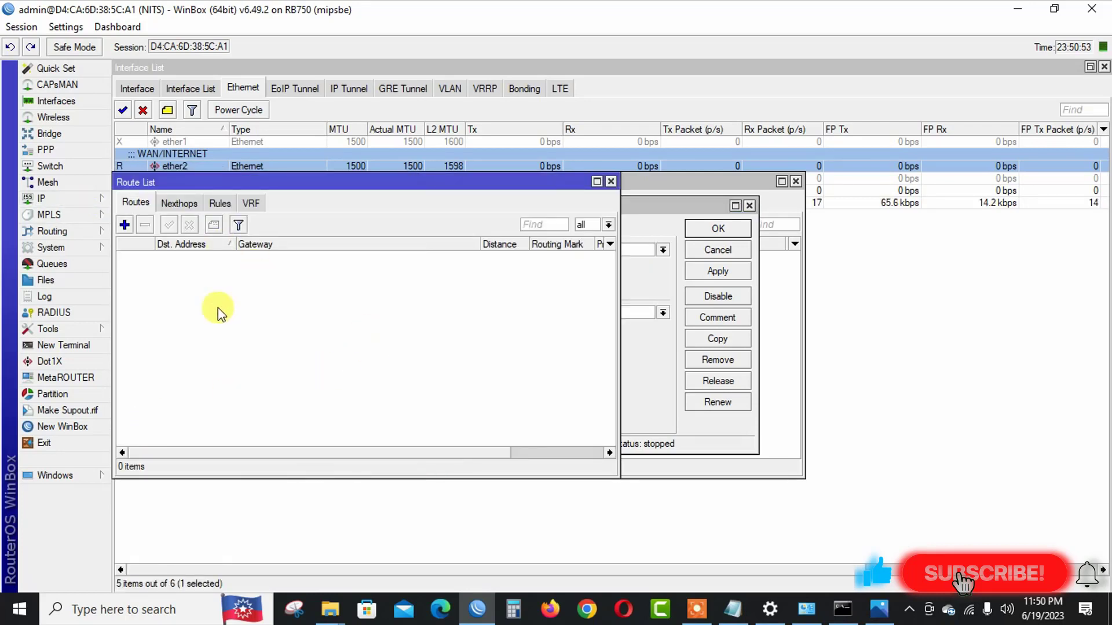
pyautogui.click(610, 181)
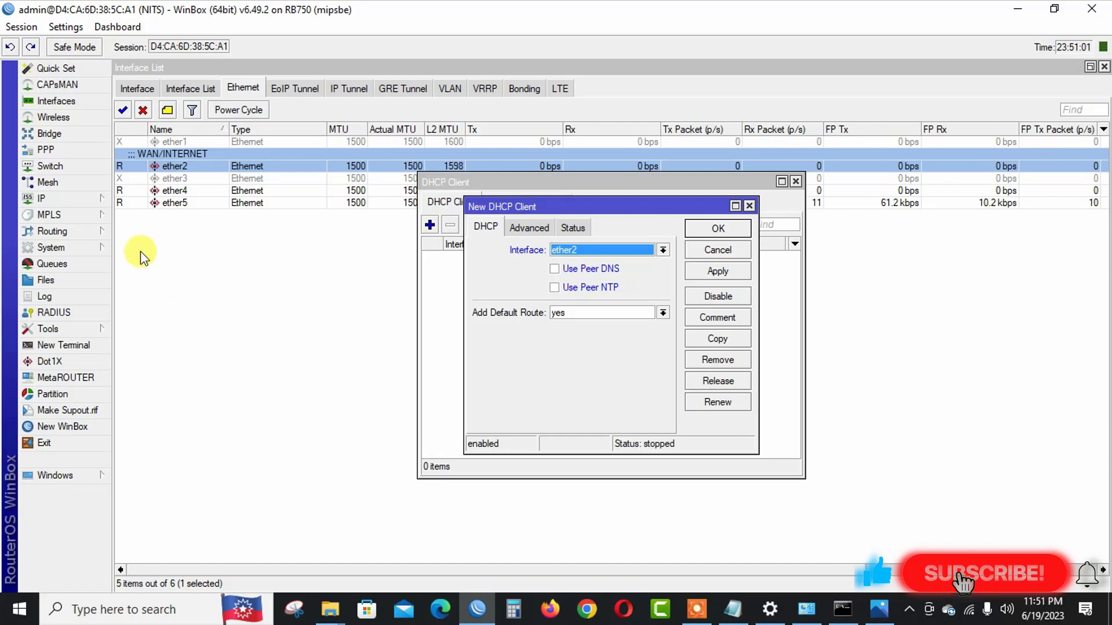
pyautogui.click(86, 198)
pyautogui.click(139, 420)
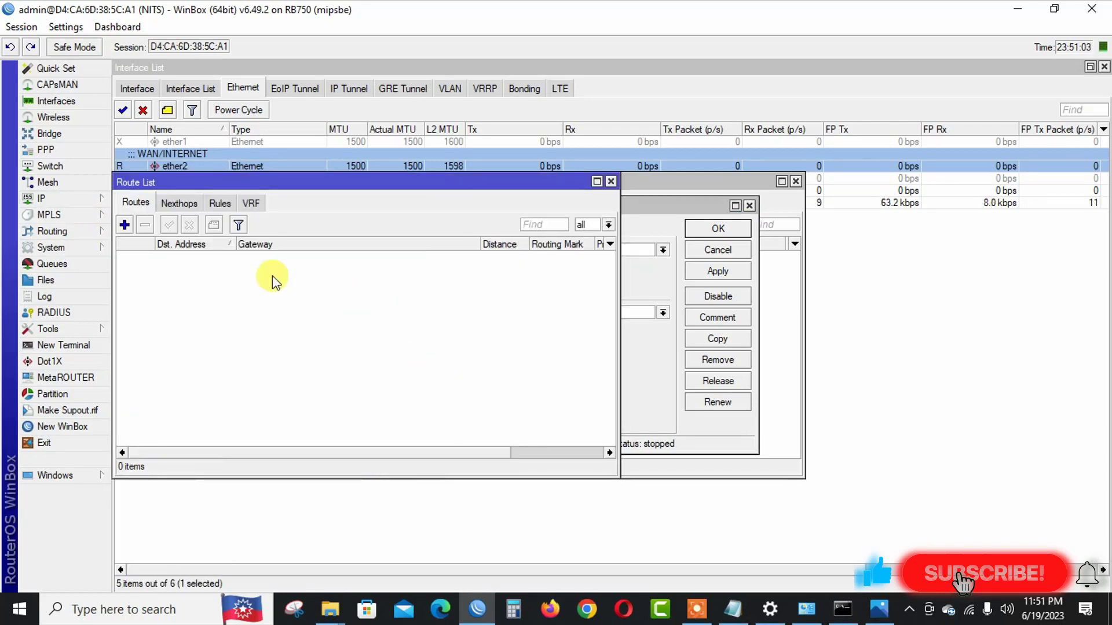
pyautogui.click(610, 182)
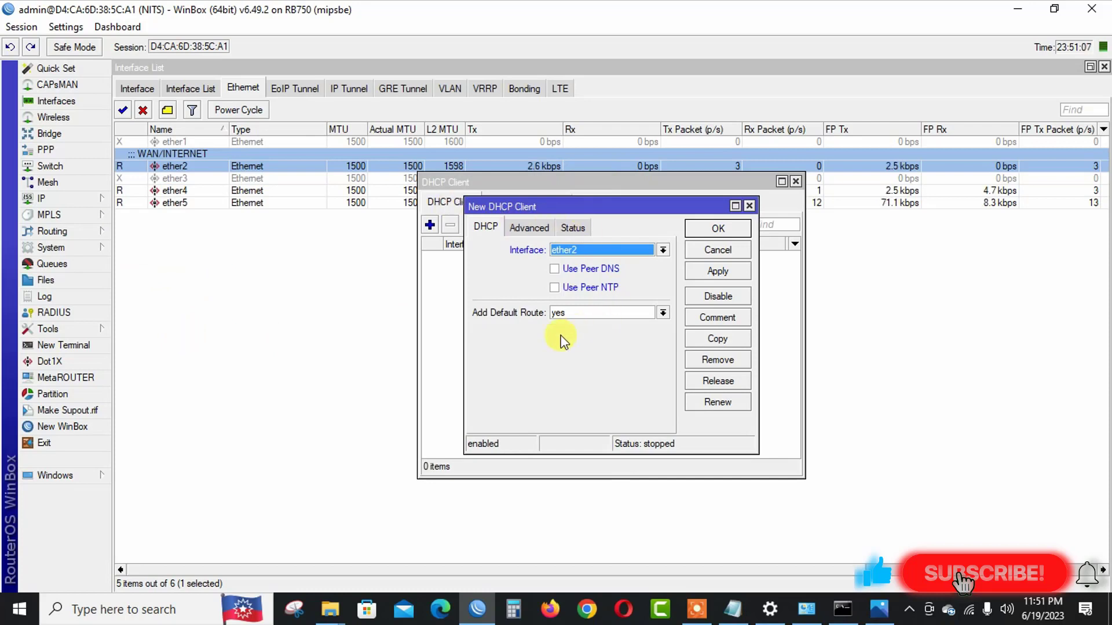
# Keep Add Default Route set to yes and save the ether2 DHCP client.
pyautogui.click(567, 316)
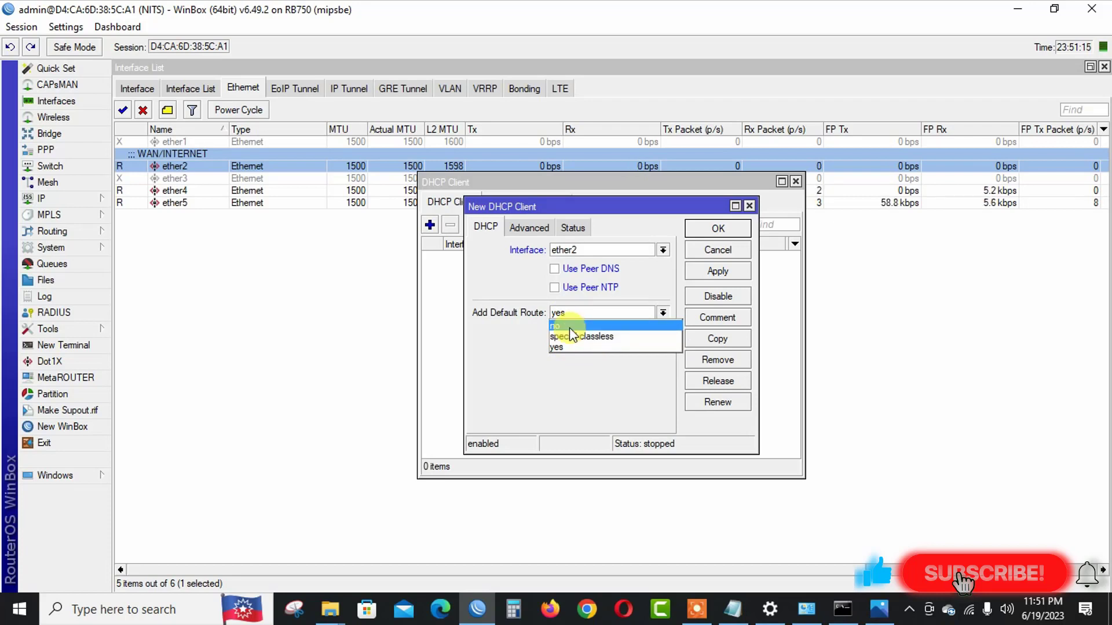
pyautogui.click(556, 347)
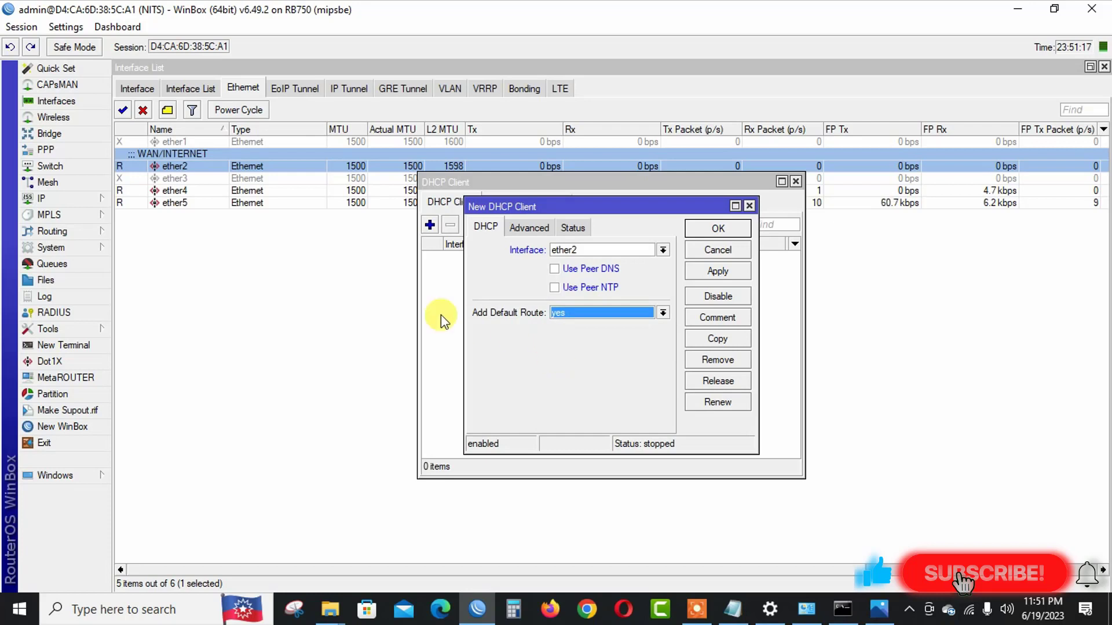
pyautogui.click(739, 271)
pyautogui.click(717, 228)
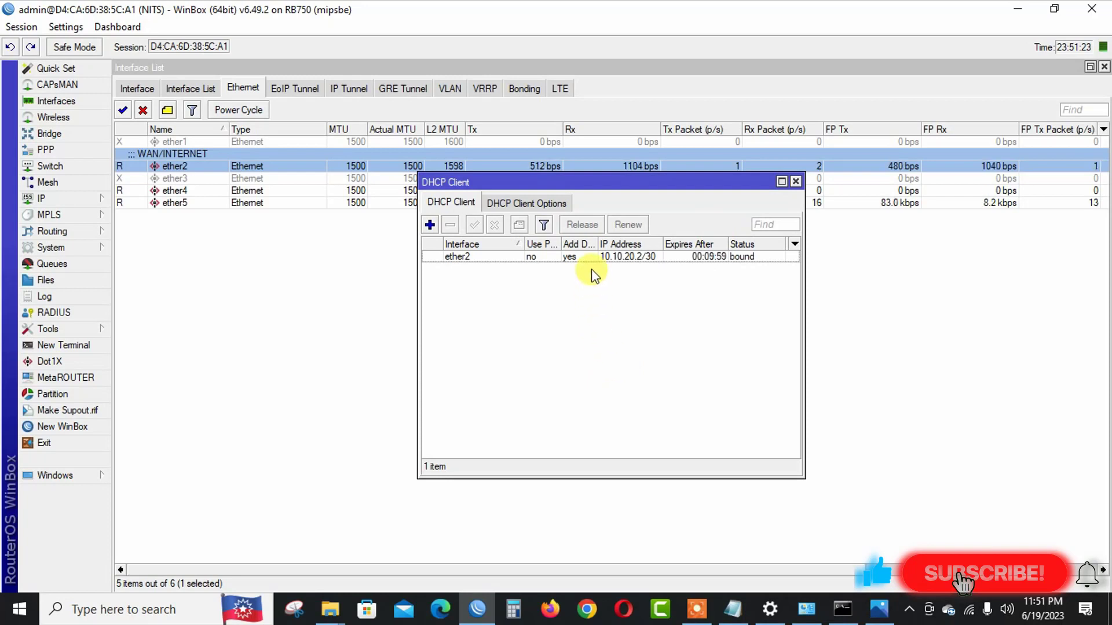
# Inspect the routing table and select the dynamic 0.0.0.0/0 default route.
pyautogui.click(637, 257)
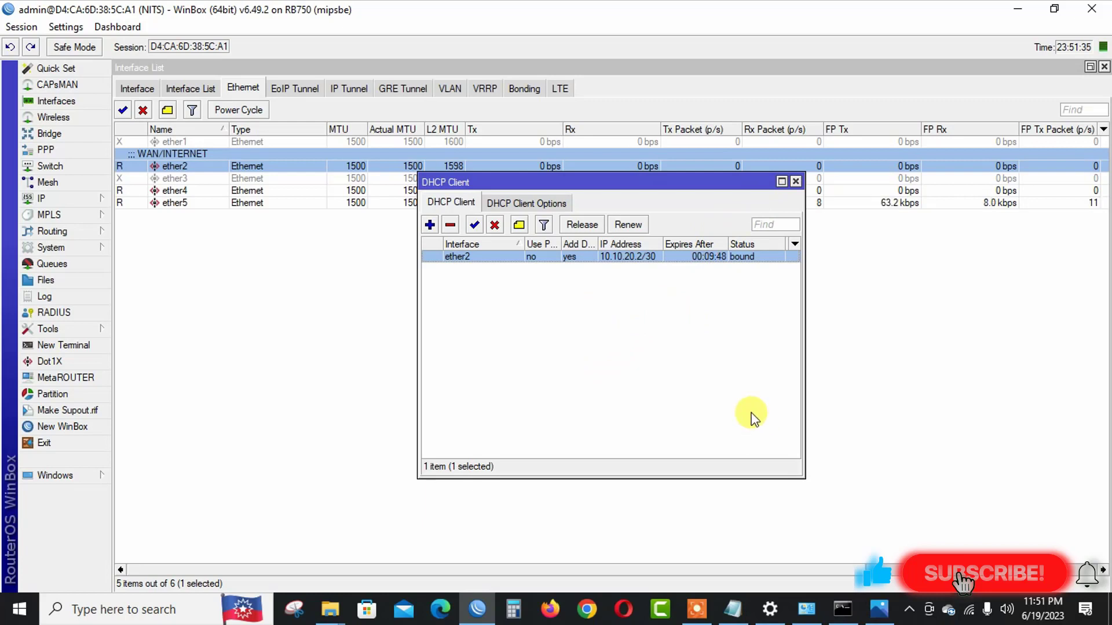
pyautogui.click(103, 200)
pyautogui.click(158, 426)
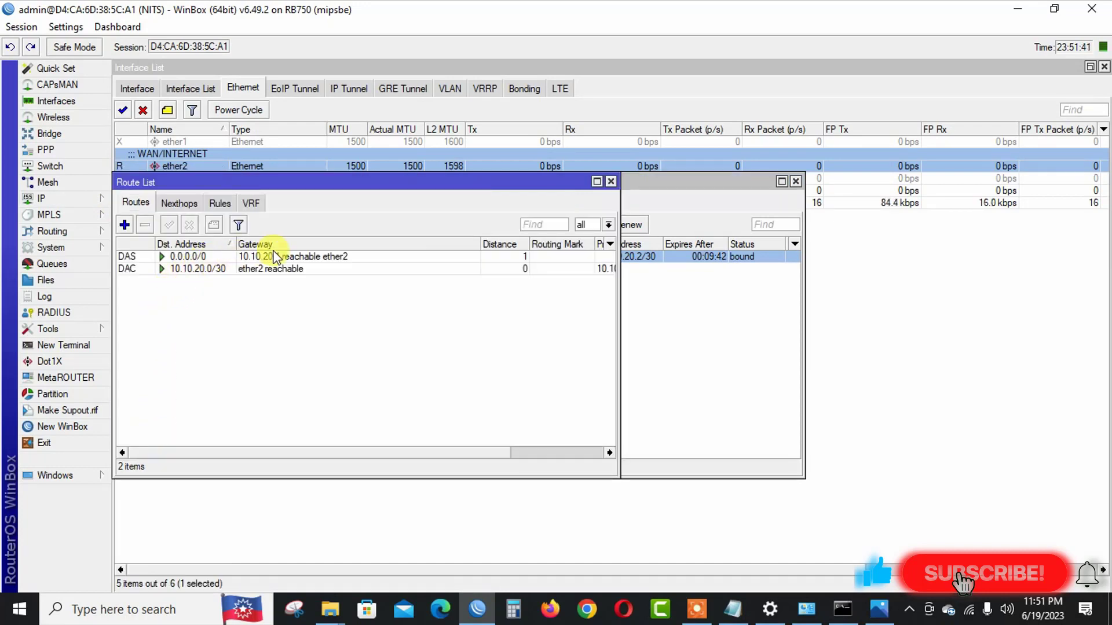
pyautogui.click(135, 258)
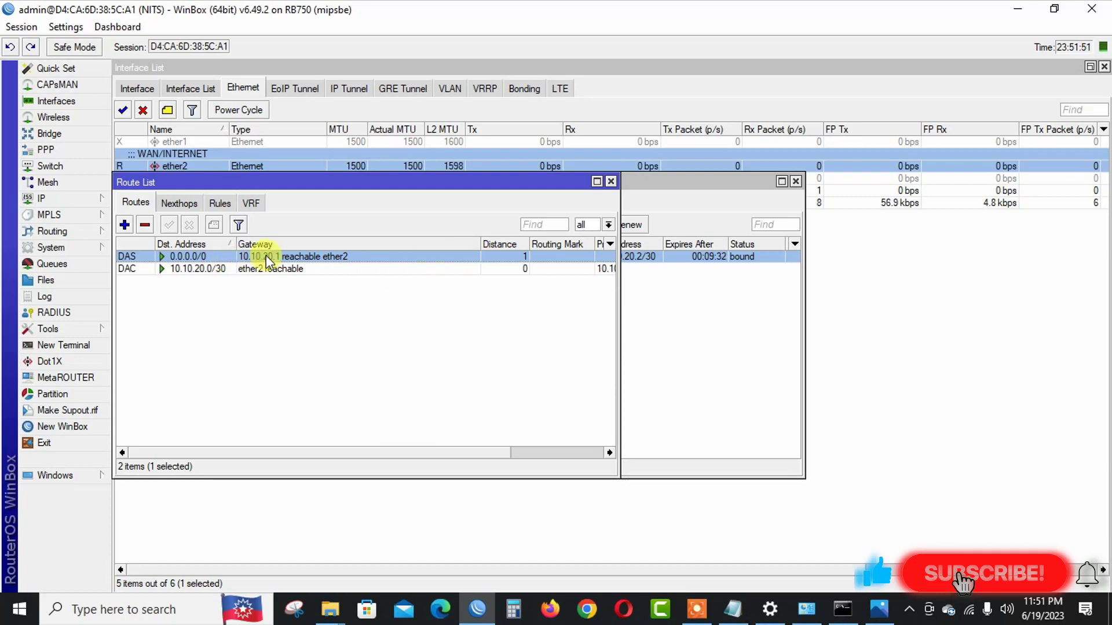
# Delete the ether2 DHCP client, leaving the route list empty.
pyautogui.moveTo(460, 179); pyautogui.dragTo(453, 317)
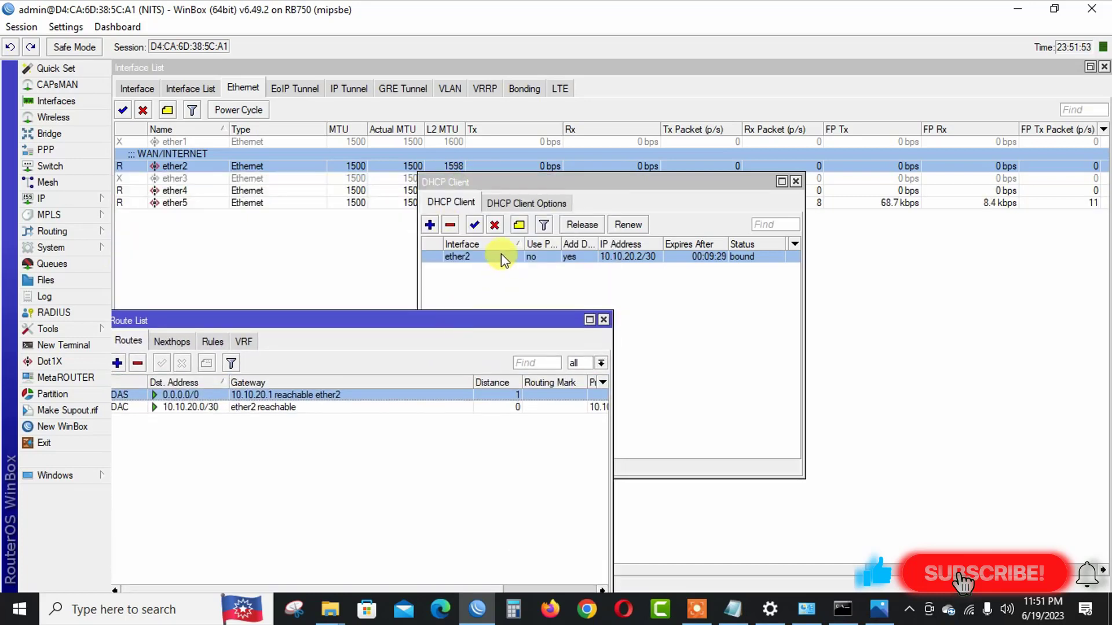
pyautogui.click(502, 258)
pyautogui.click(449, 224)
pyautogui.moveTo(247, 319); pyautogui.dragTo(344, 241)
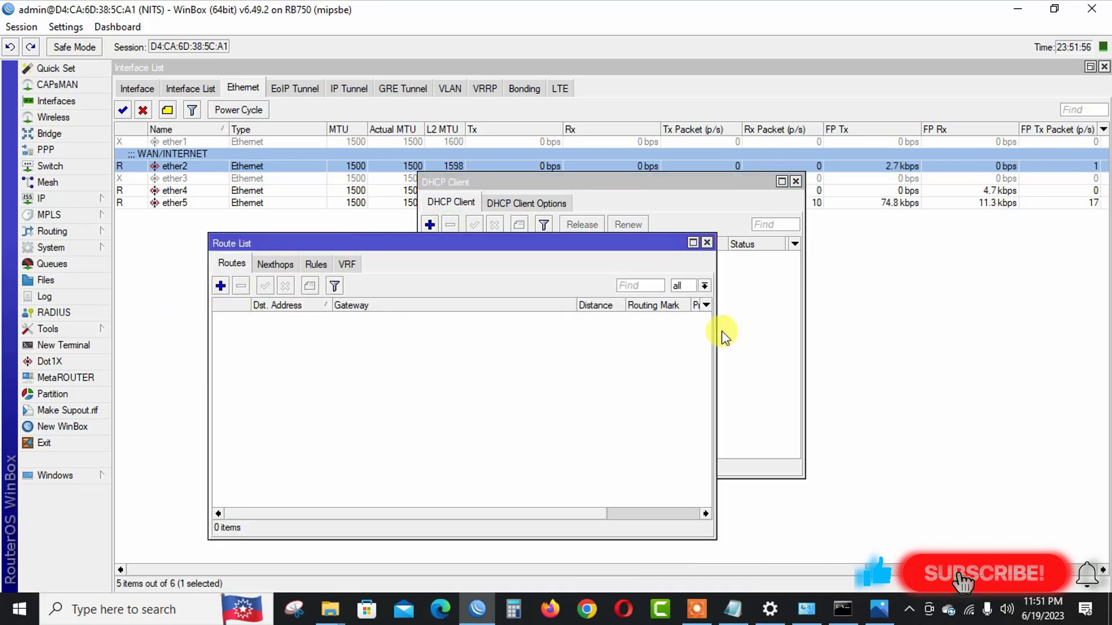
# Add a DHCP client on ether2 with Use Peer DNS and Use Peer NTP unchecked.
pyautogui.click(707, 242)
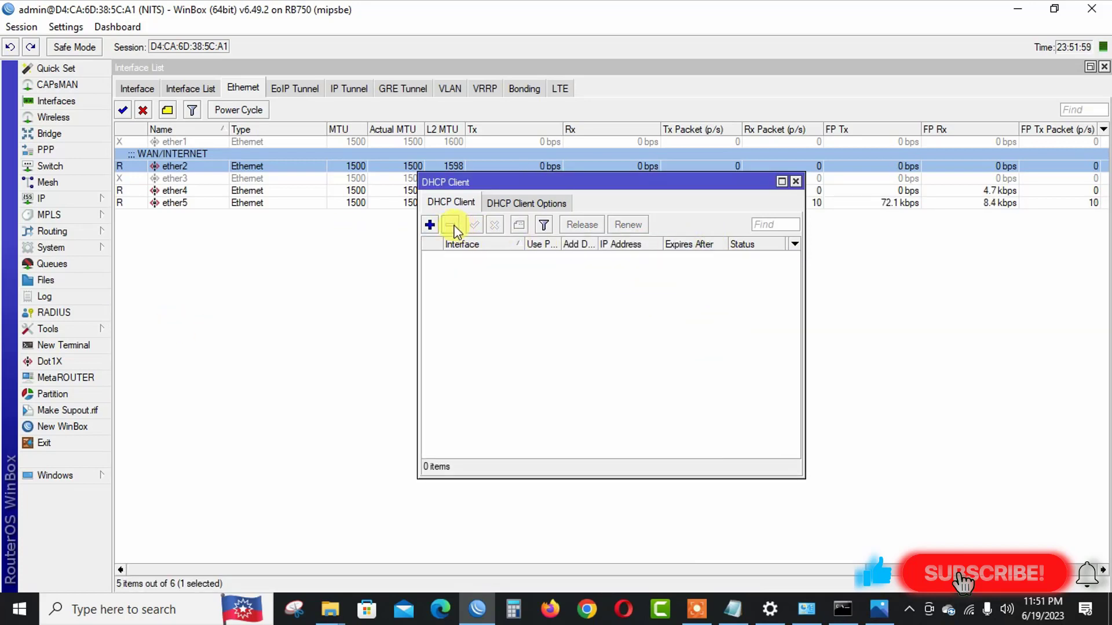
pyautogui.click(429, 225)
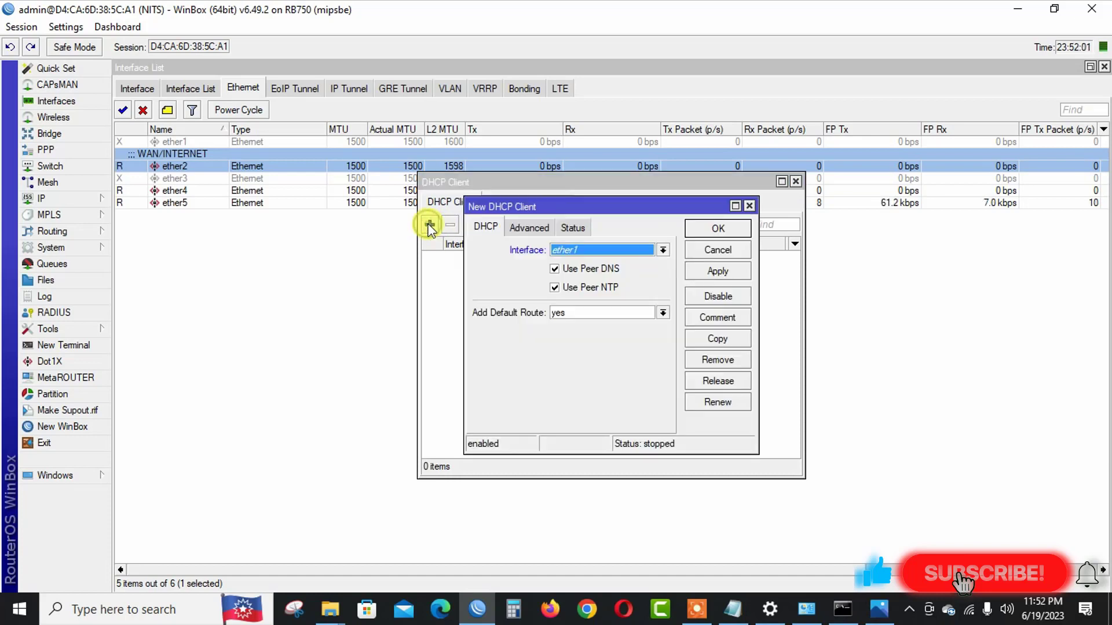
pyautogui.click(598, 249)
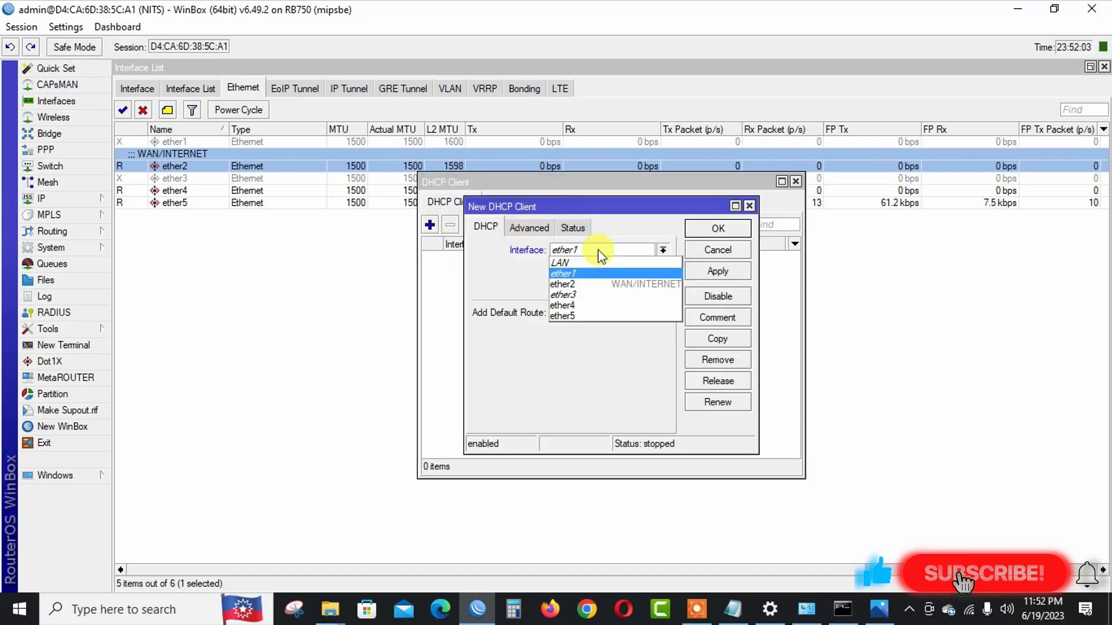
pyautogui.click(591, 282)
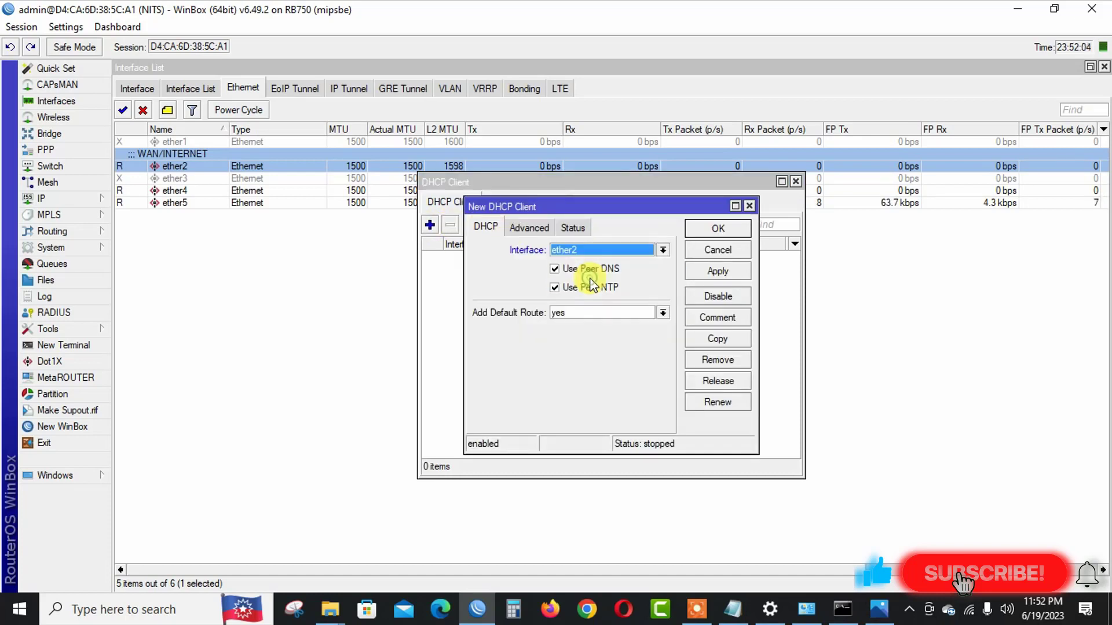
pyautogui.click(557, 269)
pyautogui.click(557, 286)
pyautogui.click(717, 271)
pyautogui.click(717, 229)
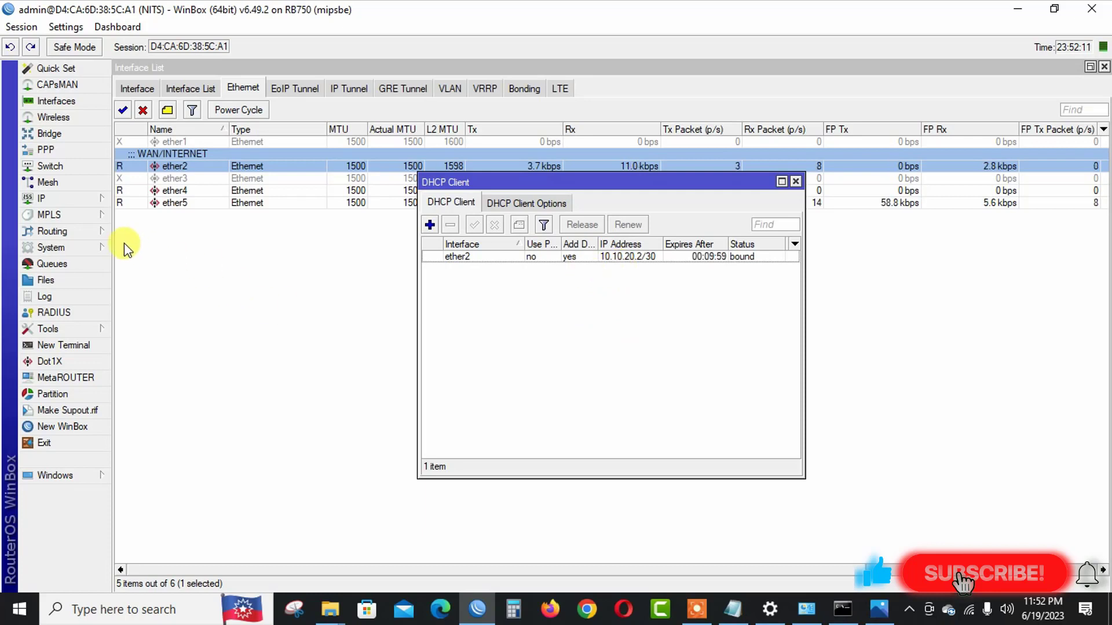
# Verify in IP > Routes the default route via 10.10.20.1, then select the ether2 client.
pyautogui.click(98, 200)
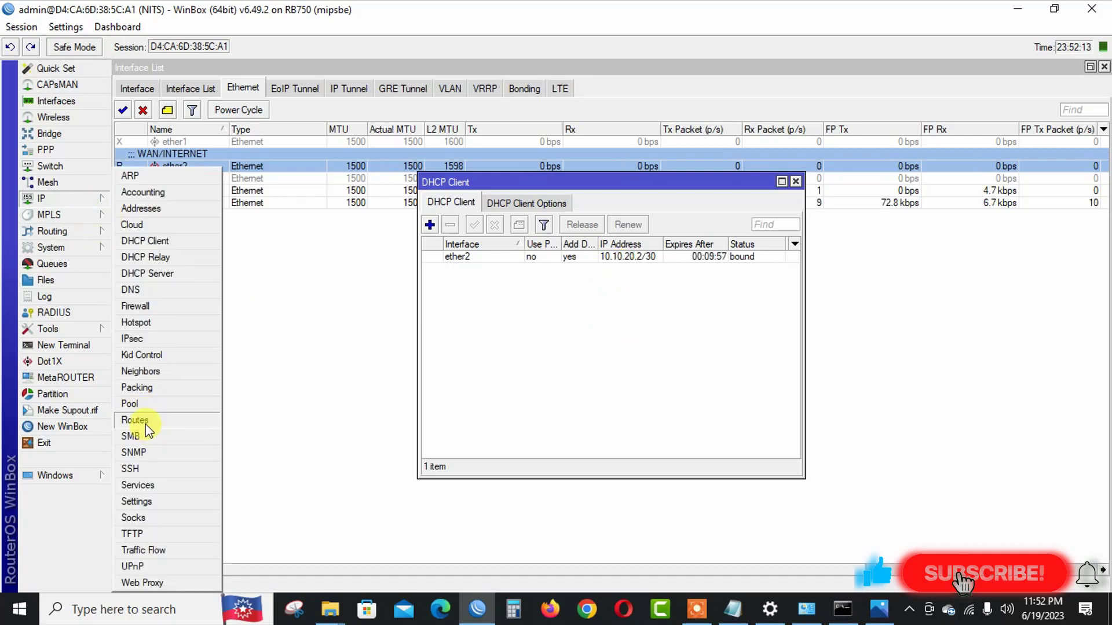
pyautogui.click(146, 419)
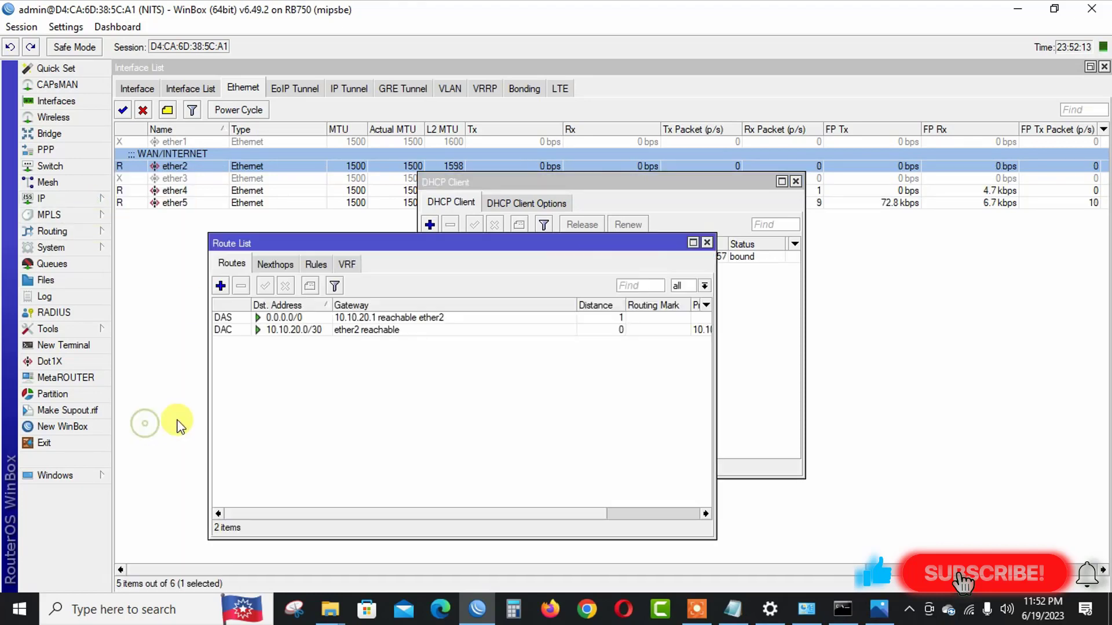
pyautogui.click(707, 242)
pyautogui.click(637, 258)
# Replace the ether2 DHCP client with a new one set to Add Default Route = no.
pyautogui.click(450, 225)
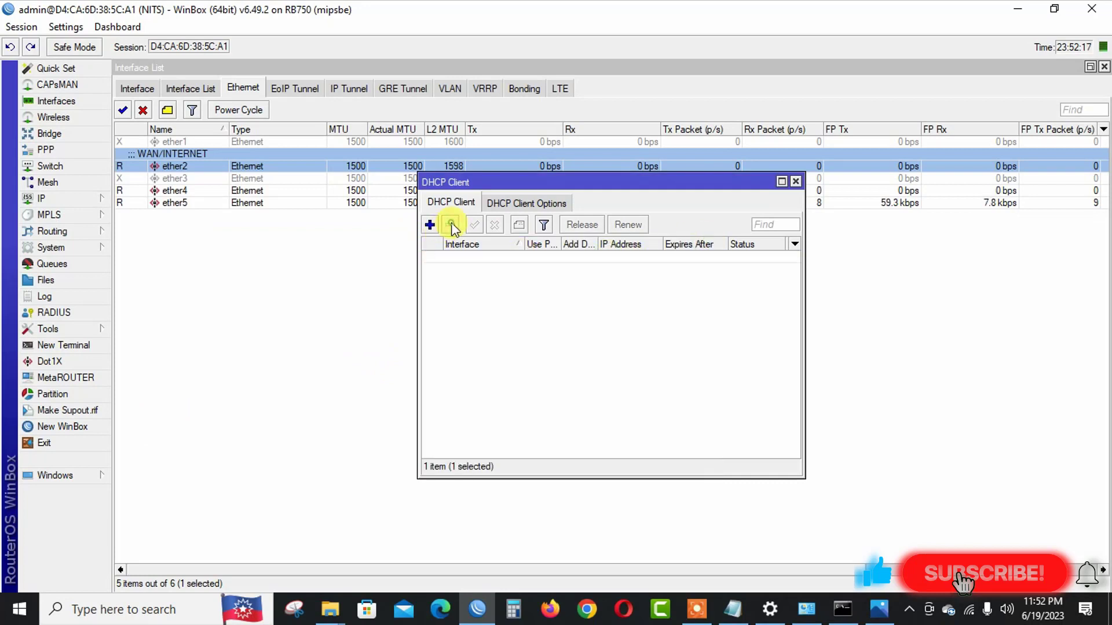
pyautogui.click(429, 225)
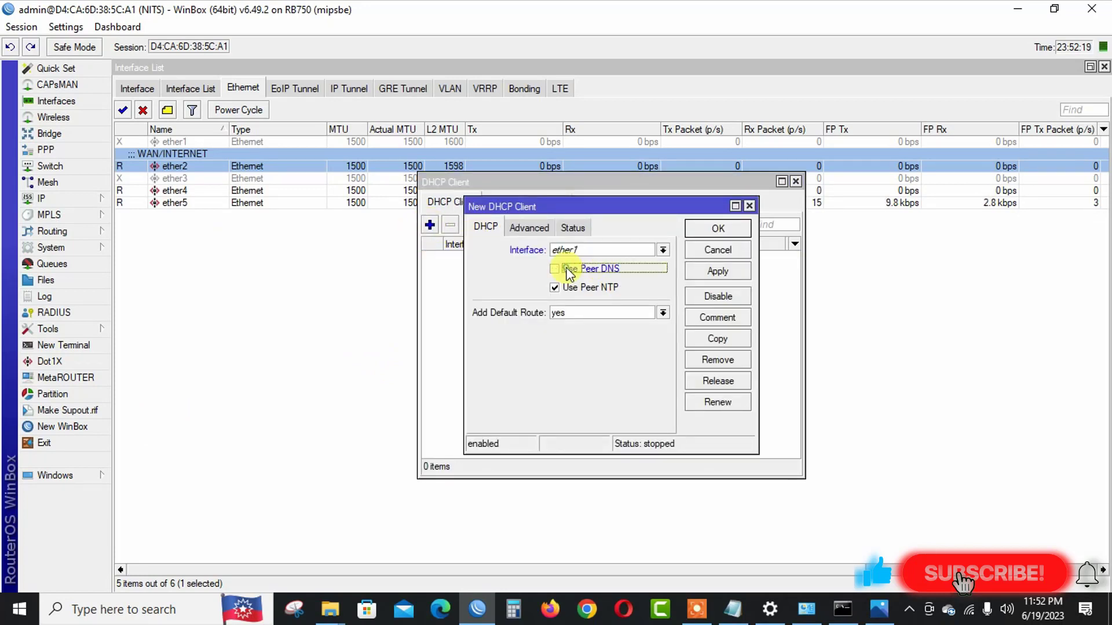
pyautogui.click(583, 247)
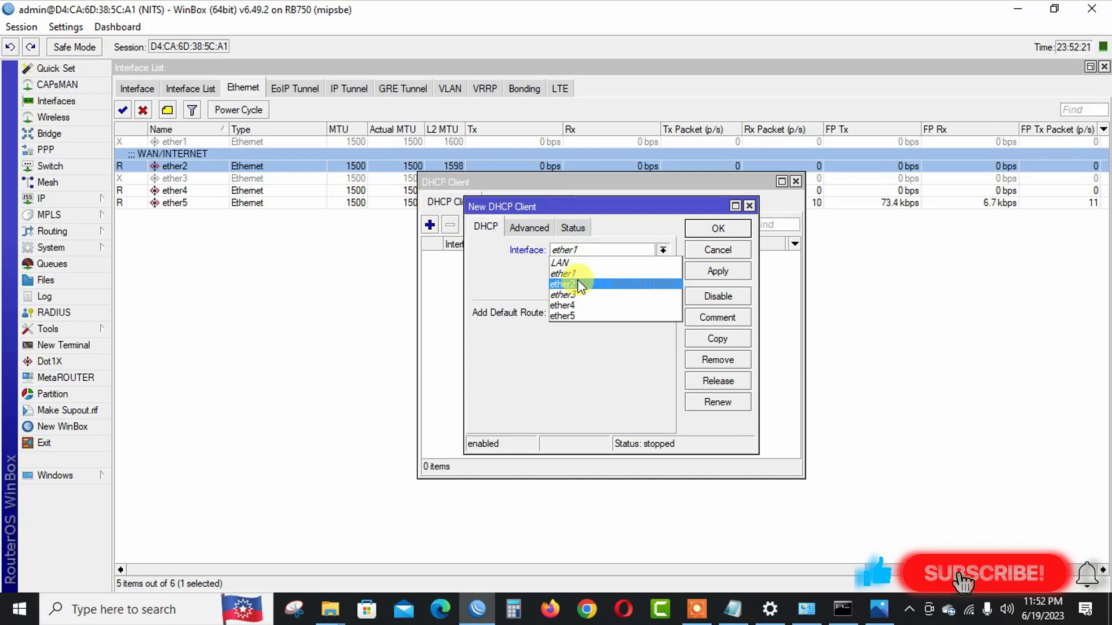
pyautogui.click(577, 280)
pyautogui.click(569, 322)
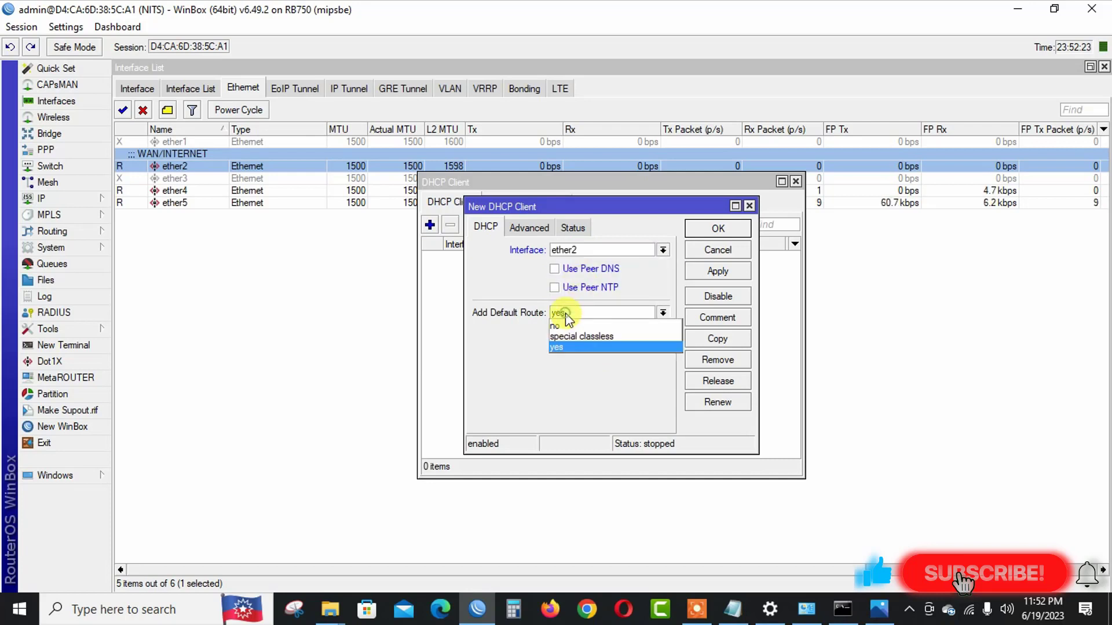
pyautogui.click(567, 326)
pyautogui.click(722, 270)
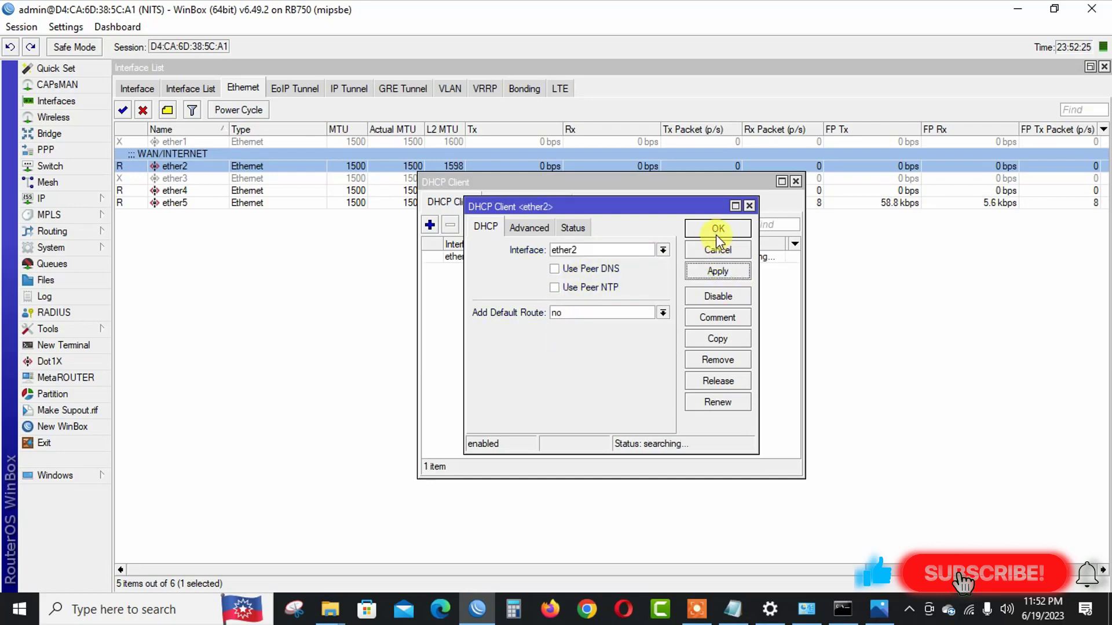
pyautogui.click(717, 231)
# Open IP > Routes to confirm only 10.10.20.0/30 remains.
pyautogui.click(78, 198)
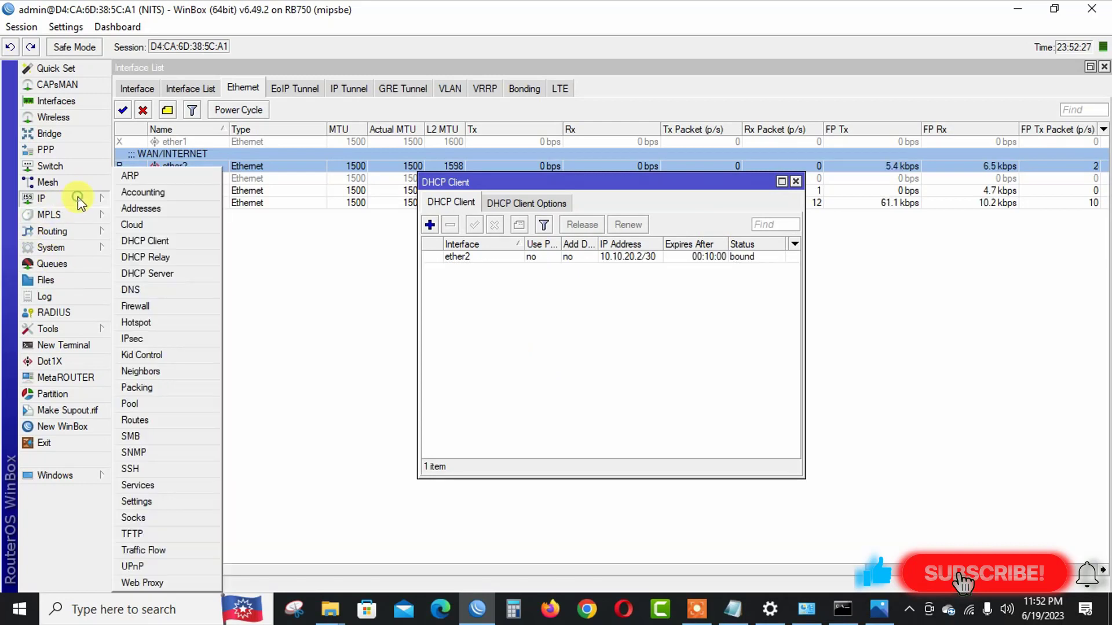
pyautogui.click(152, 422)
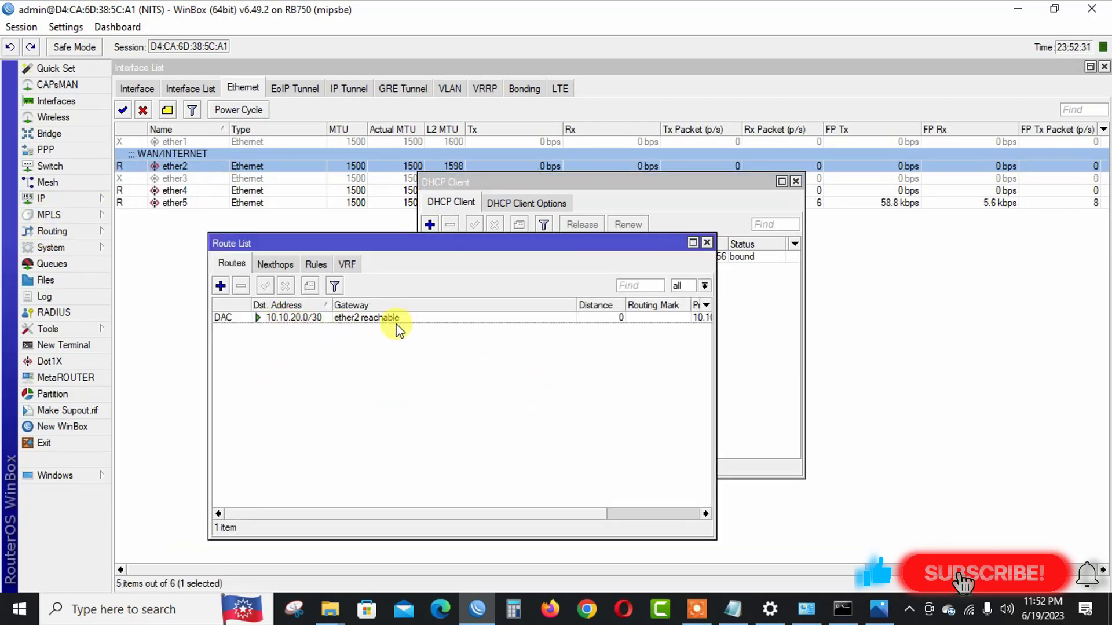
pyautogui.moveTo(541, 246); pyautogui.dragTo(513, 209)
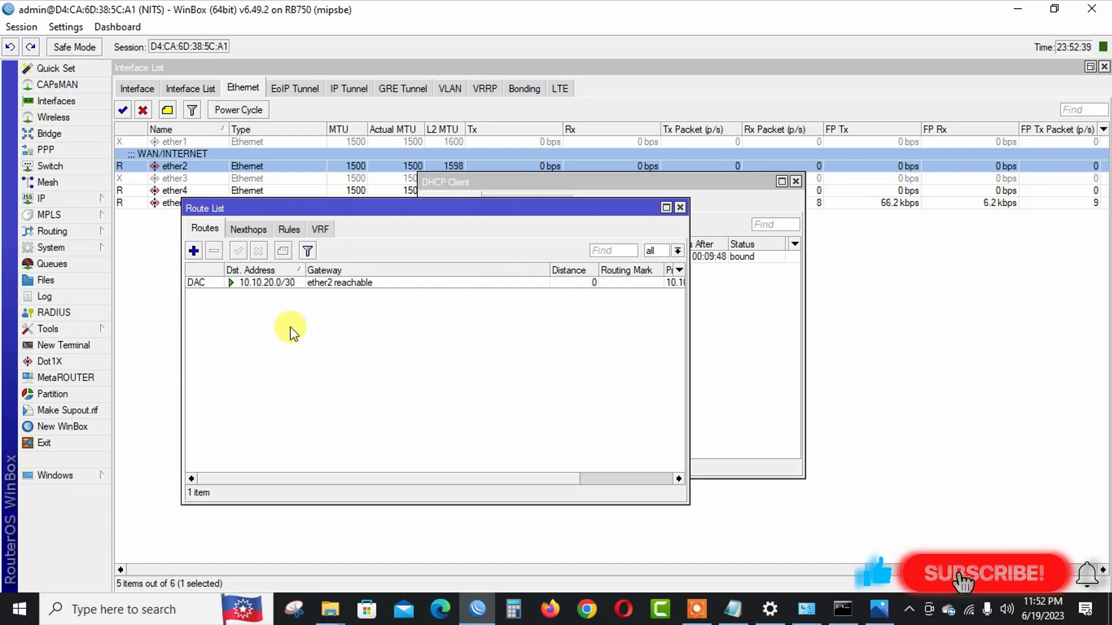
# Add a static route 0.0.0.0/0 with gateway 10.10.20.1, then close the Route List.
pyautogui.click(193, 250)
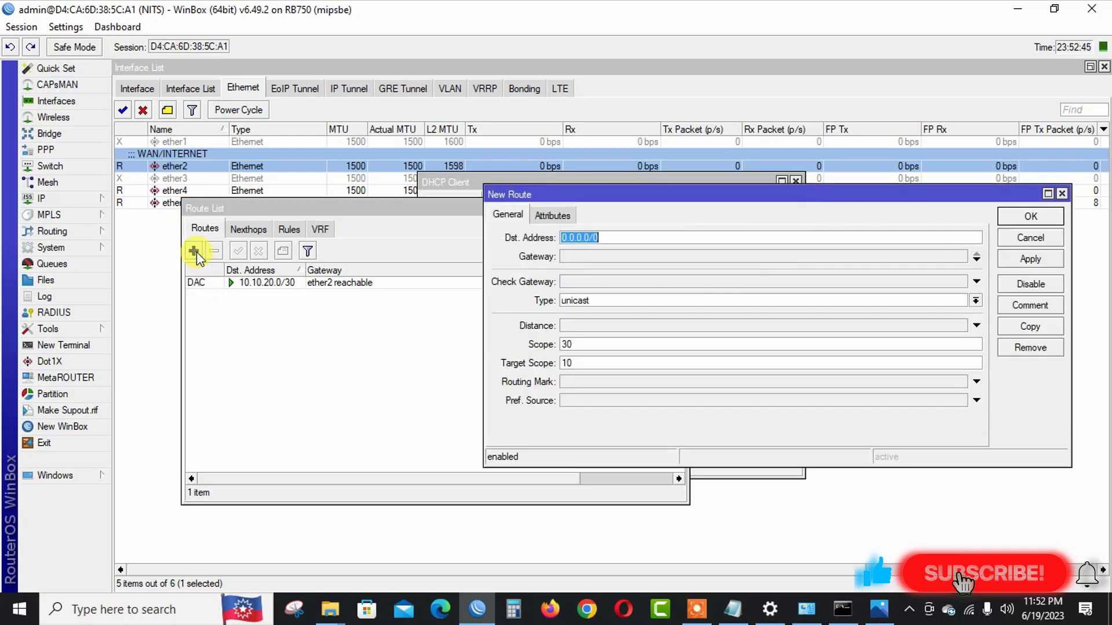
pyautogui.click(607, 258)
pyautogui.write('192.')
pyautogui.press('BackSpace')
pyautogui.press('BackSpace')
pyautogui.press('BackSpace')
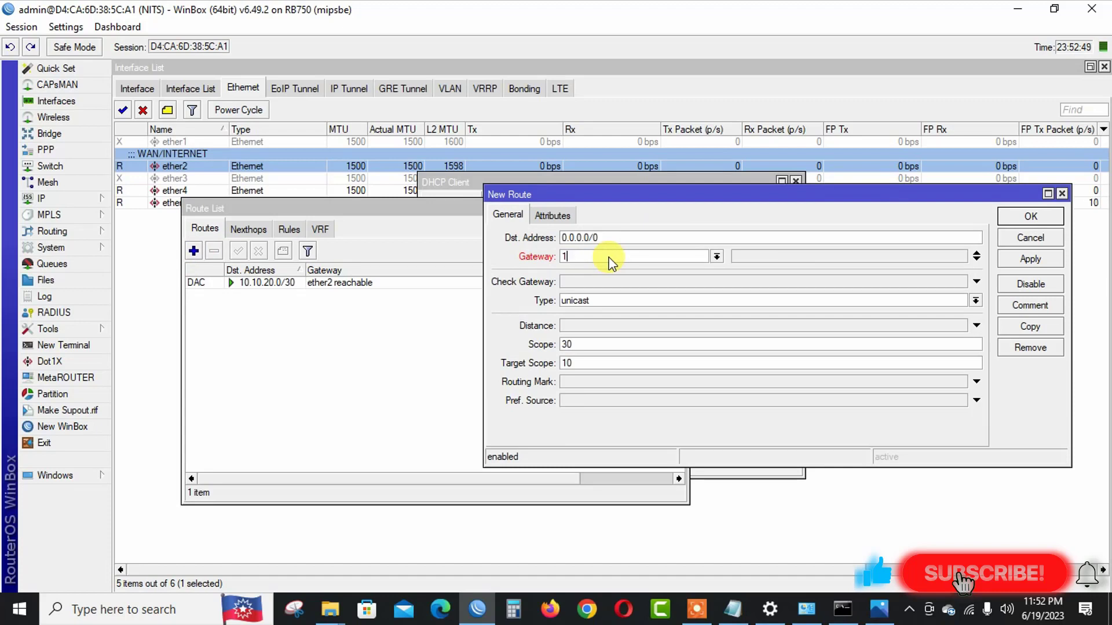
pyautogui.write('0.10.20.1')
pyautogui.click(1043, 259)
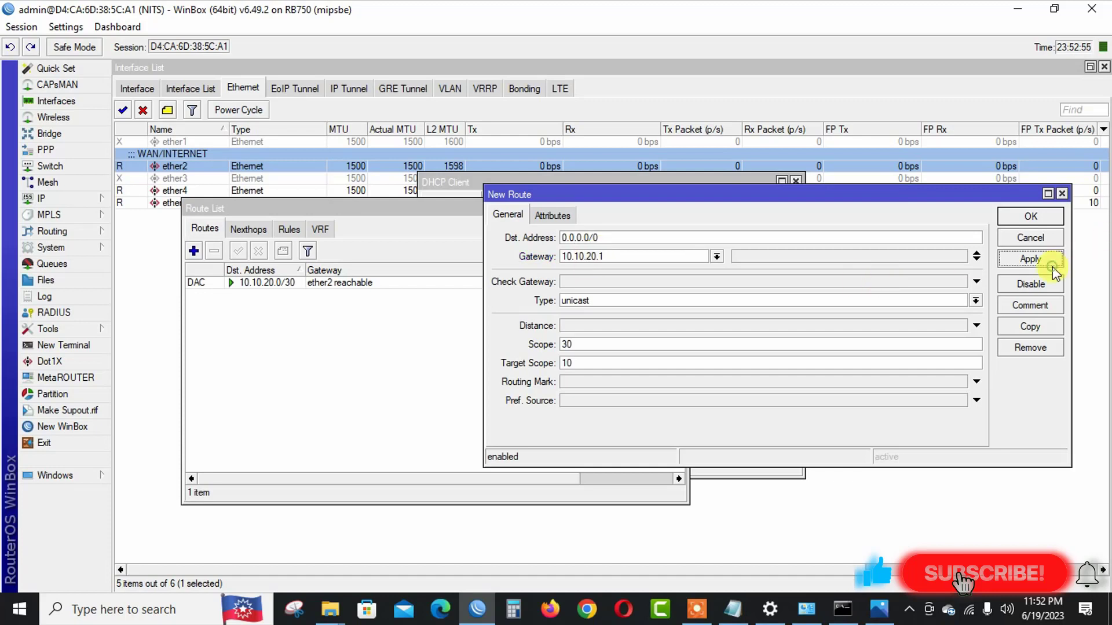
pyautogui.click(1030, 216)
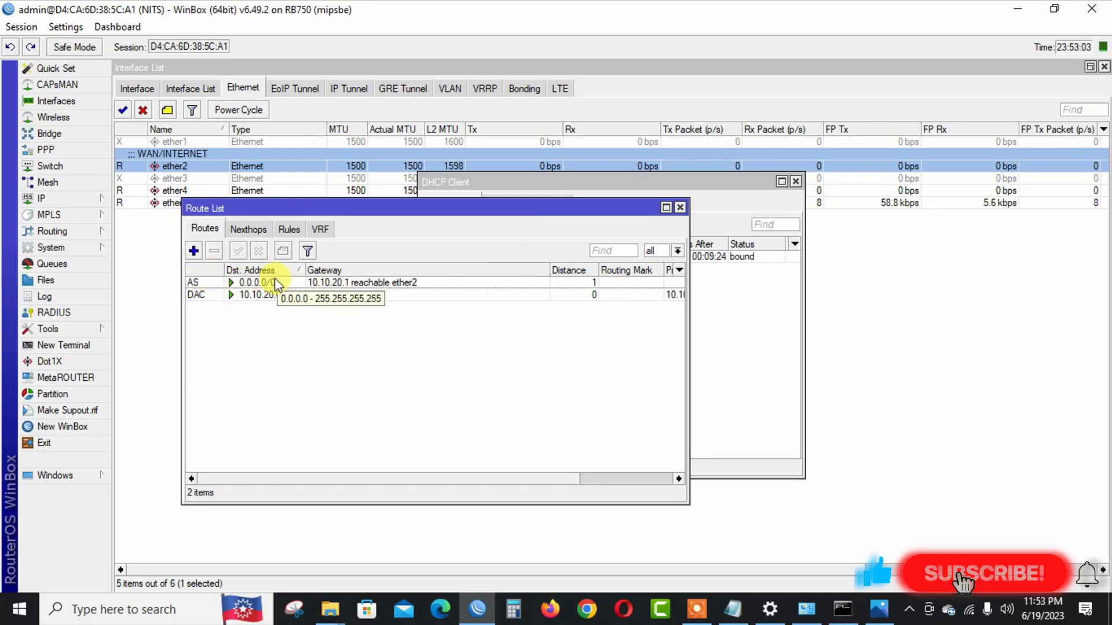
pyautogui.click(681, 208)
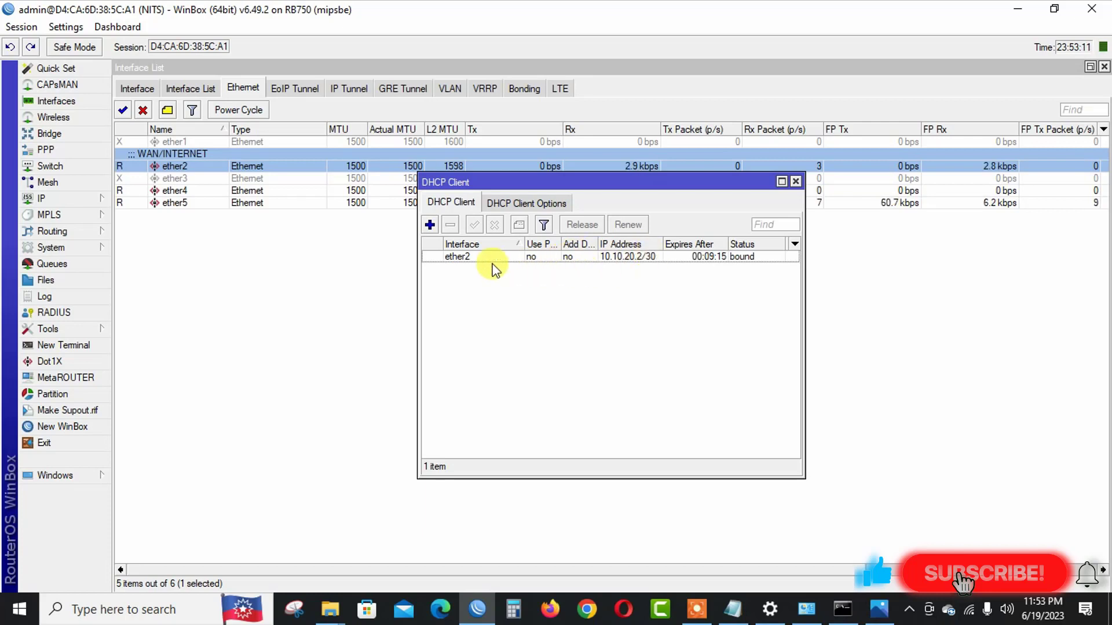
# Run 'ping 8.8.8.8' in a new terminal, watch the ~31 ms replies, then close it.
pyautogui.click(74, 345)
pyautogui.write('p')
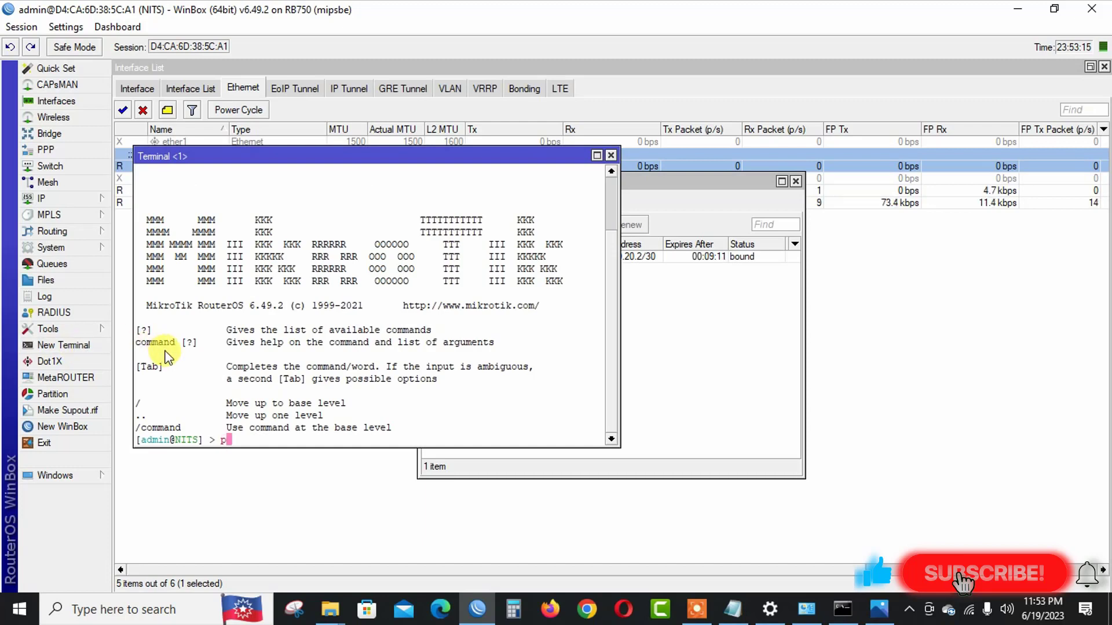
pyautogui.write('ing 8')
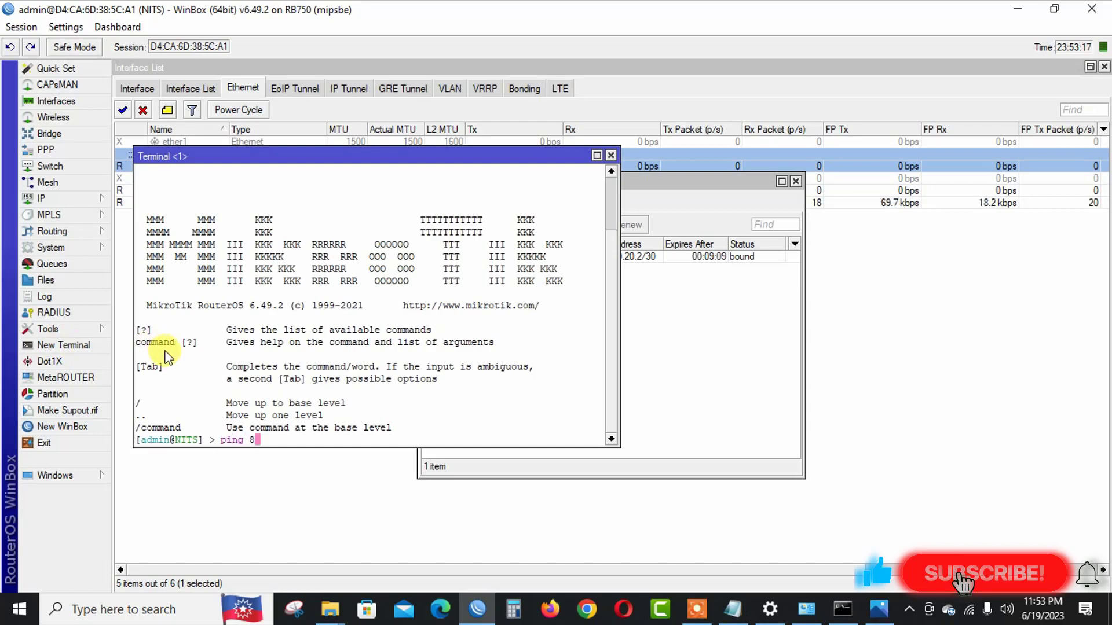
pyautogui.write('.8.8.8.8.')
pyautogui.press('Return')
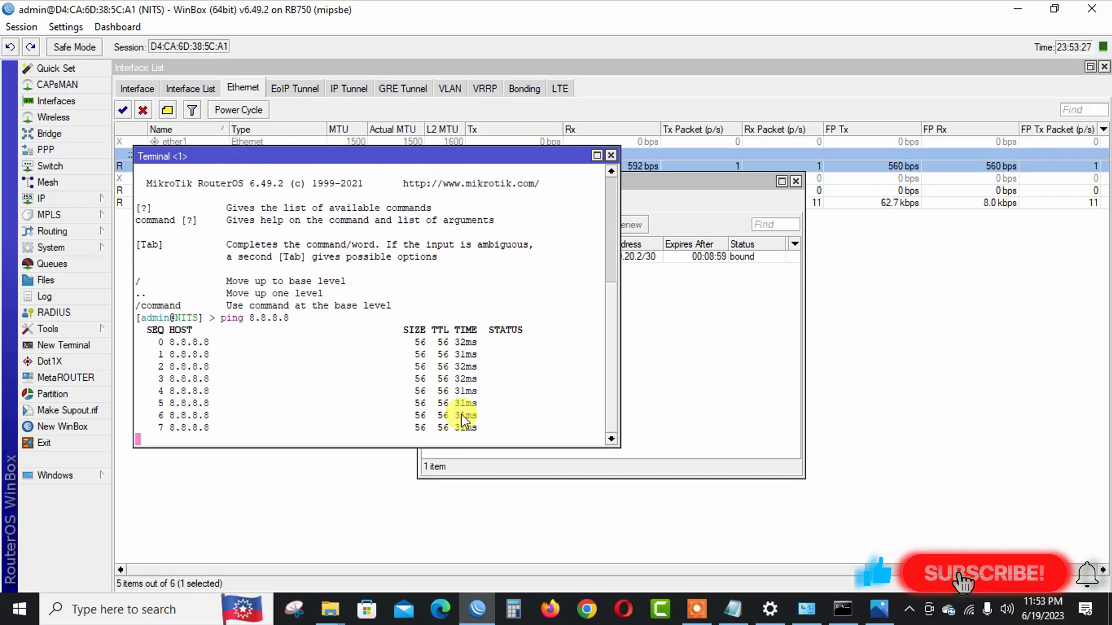
pyautogui.click(610, 154)
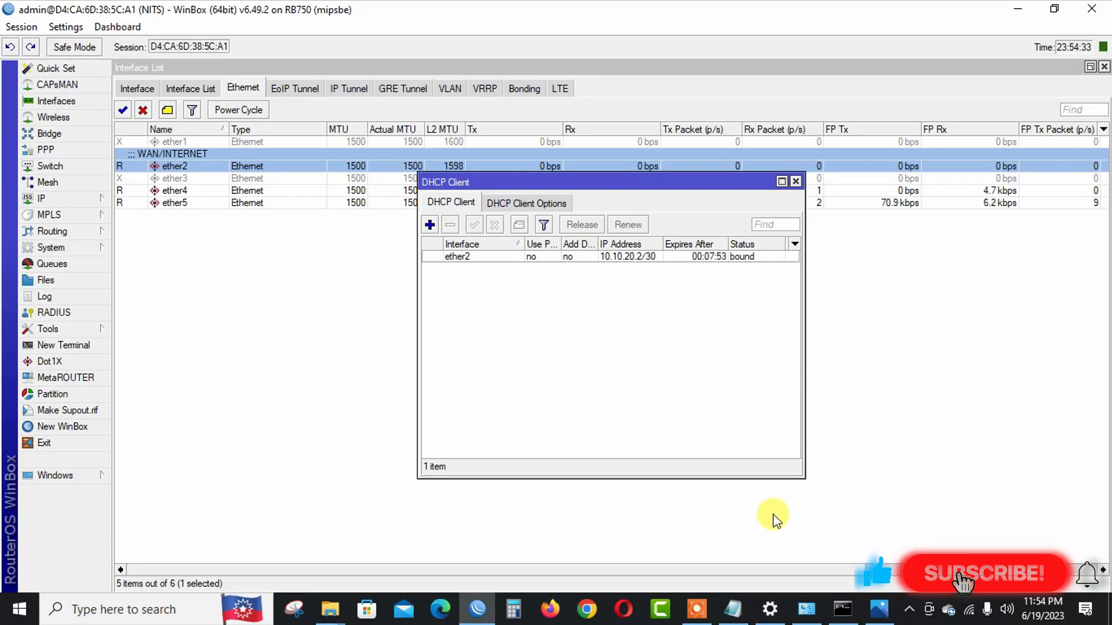
pyautogui.click(697, 610)
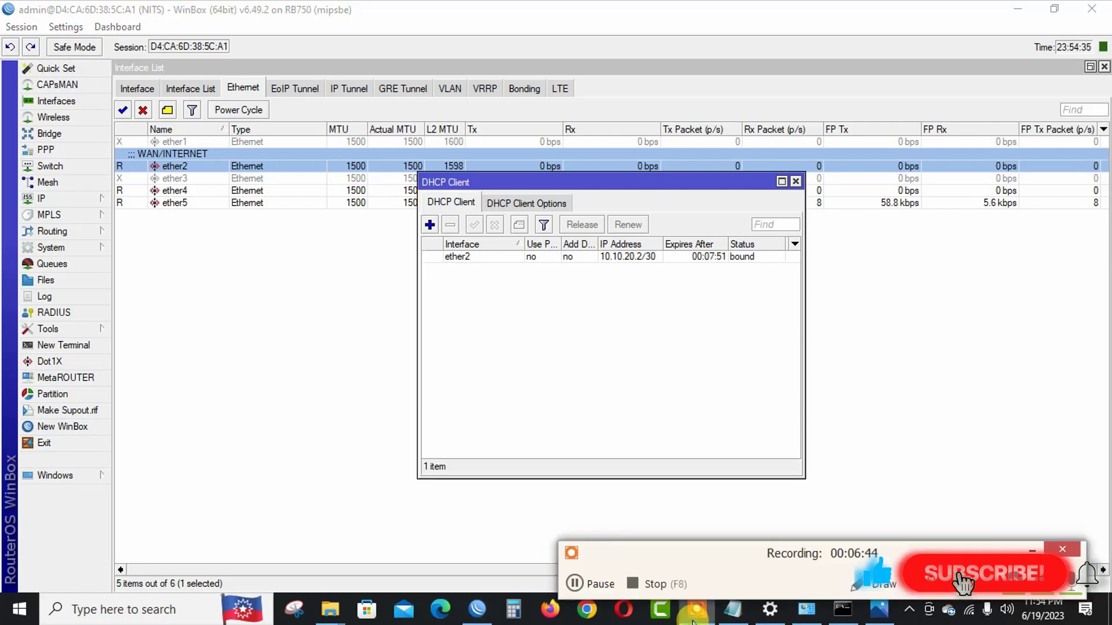